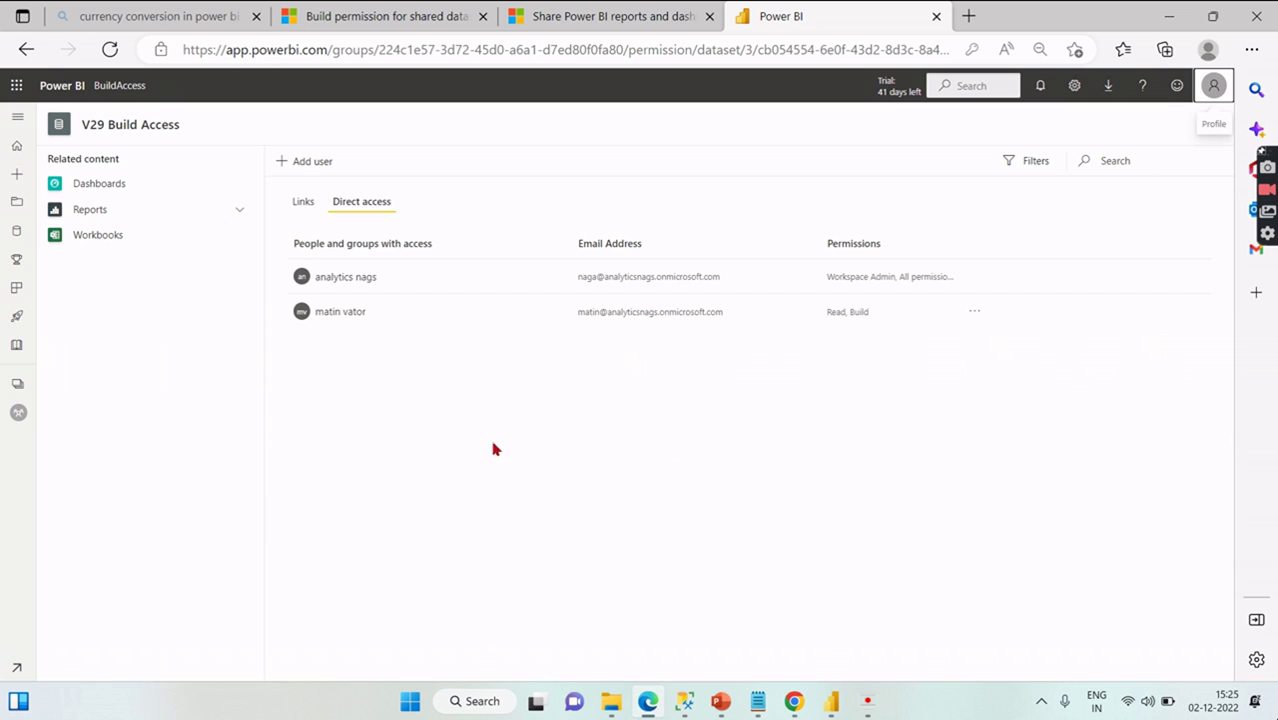
- Remove the second user's Build permission on the V29 Build Access dataset and return to the BuildAccess workspace
click(977, 313)
click(1010, 409)
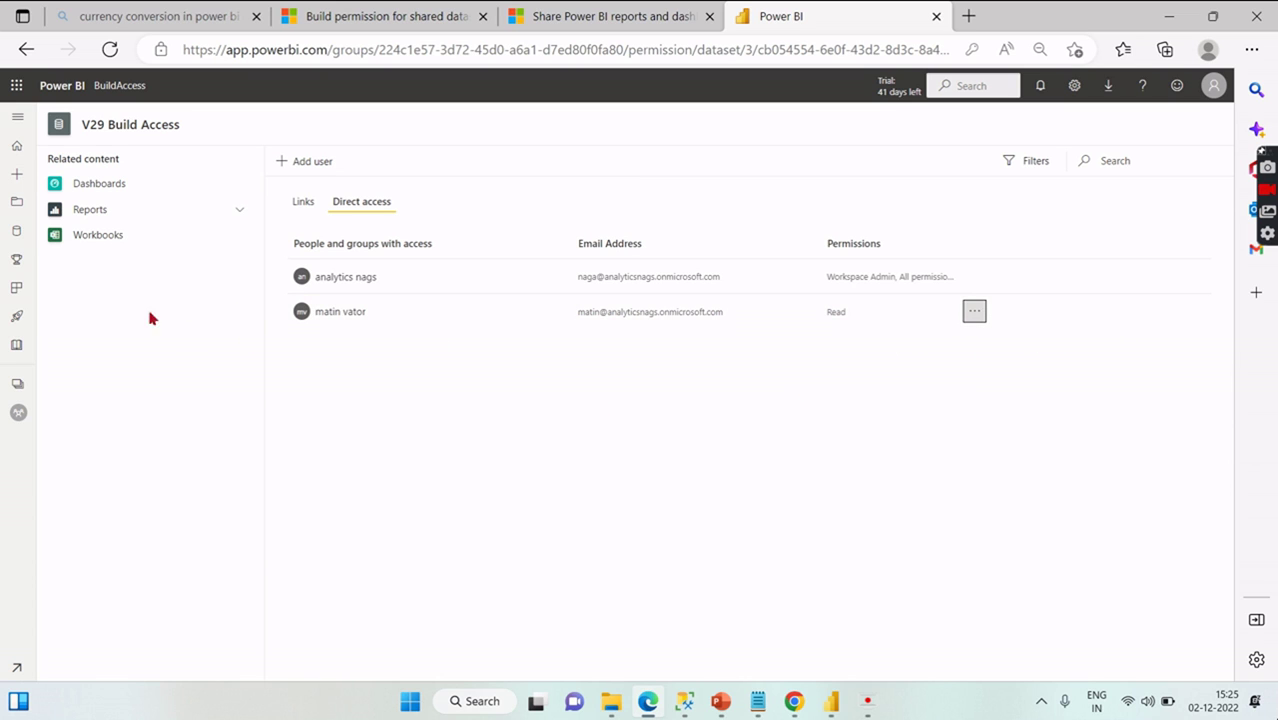
click(12, 388)
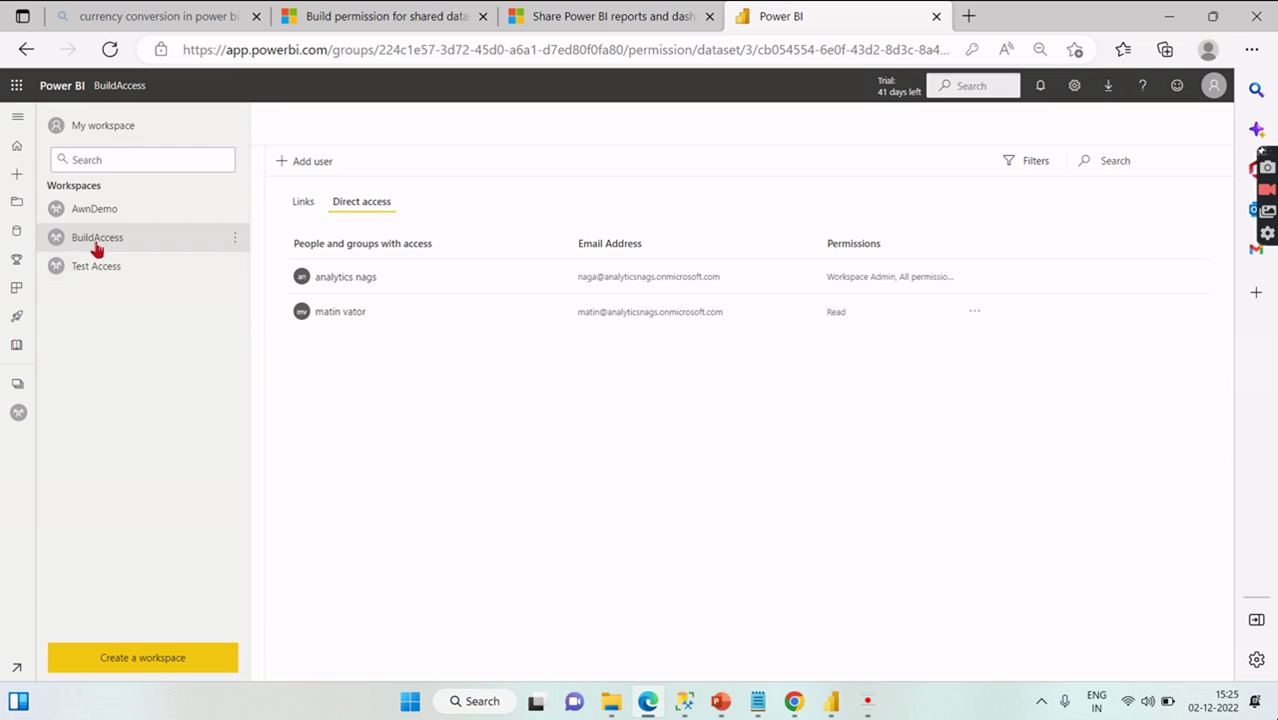
click(97, 240)
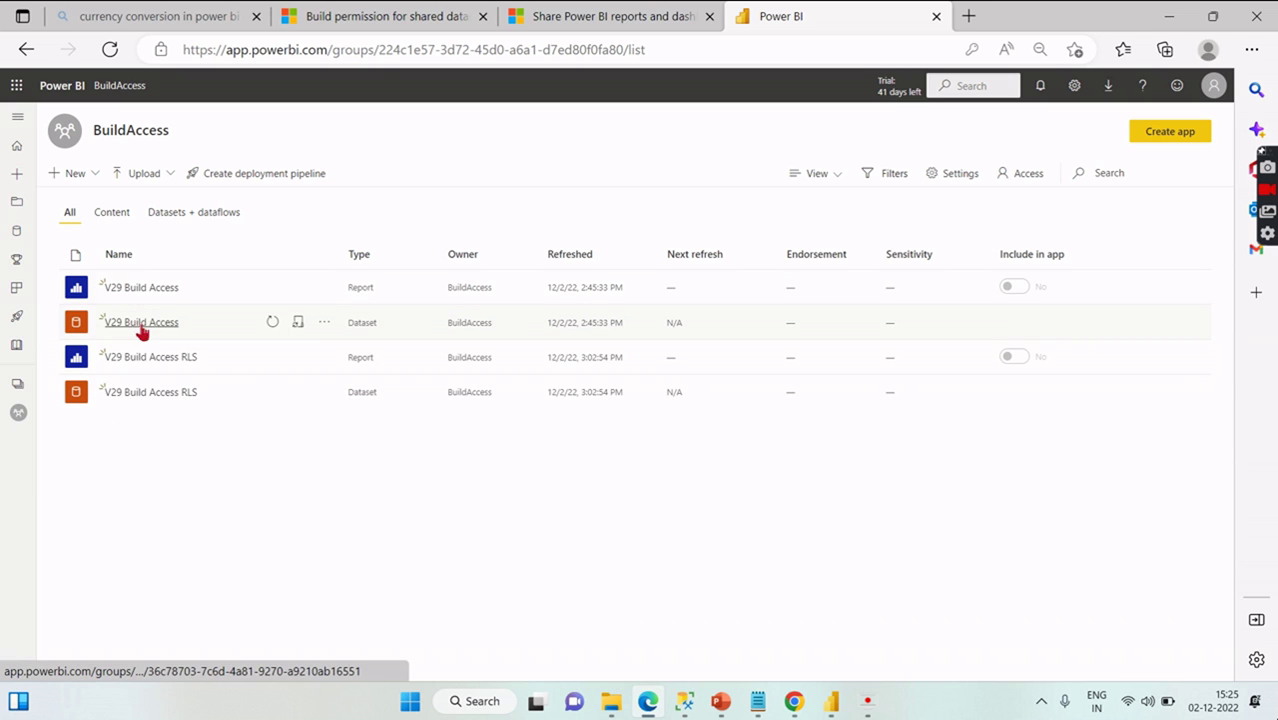
click(323, 323)
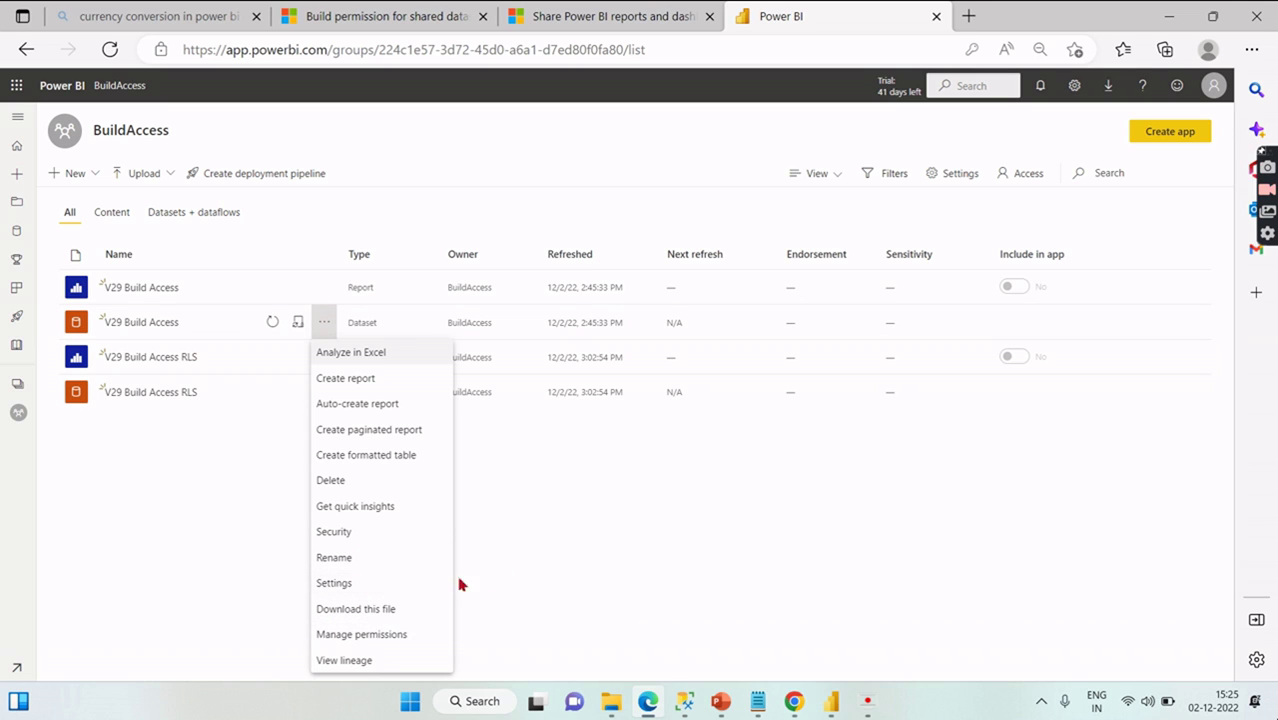
click(605, 577)
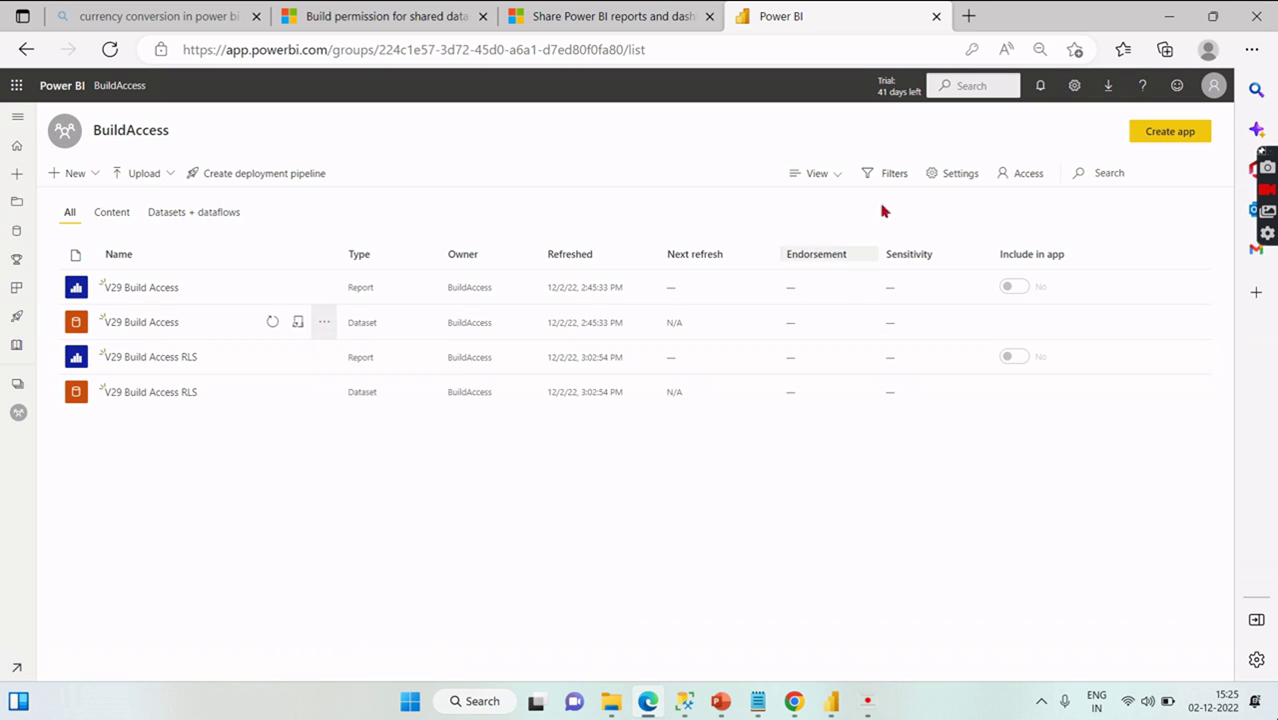
- Try to add the colleague to the BuildAccess workspace as Contributor, discarding the entry before it is added
click(1022, 177)
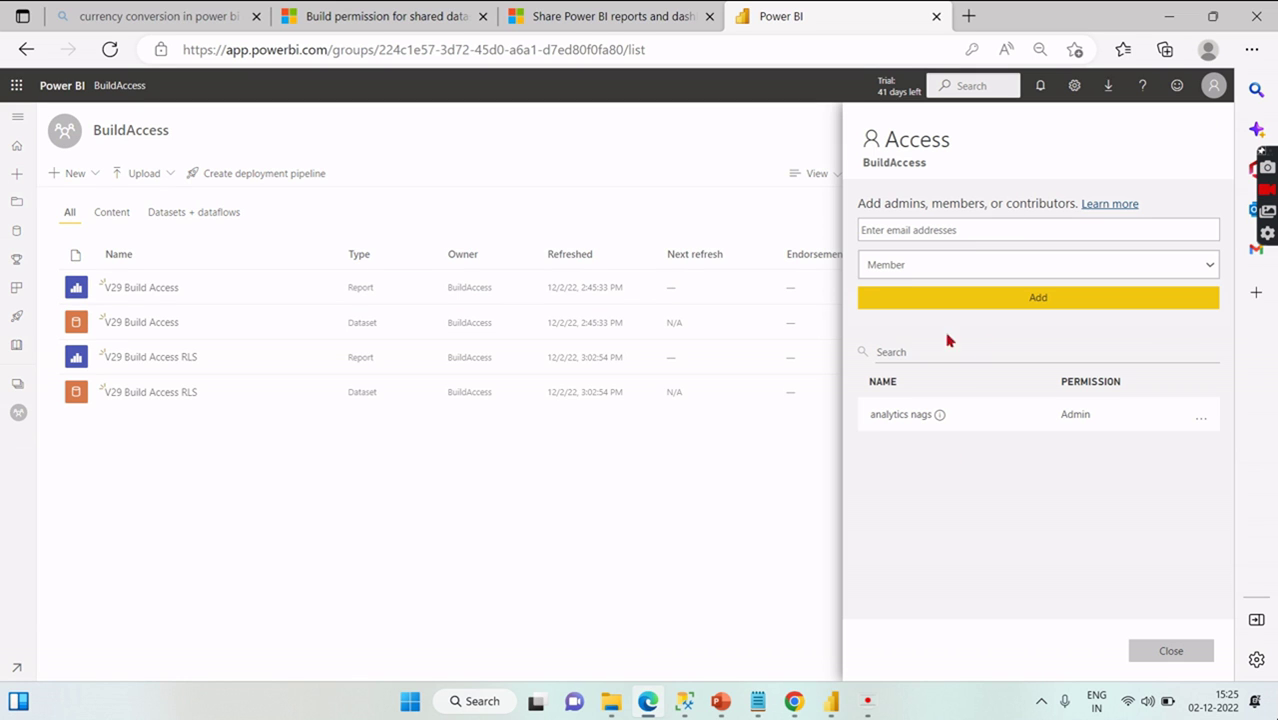
click(900, 265)
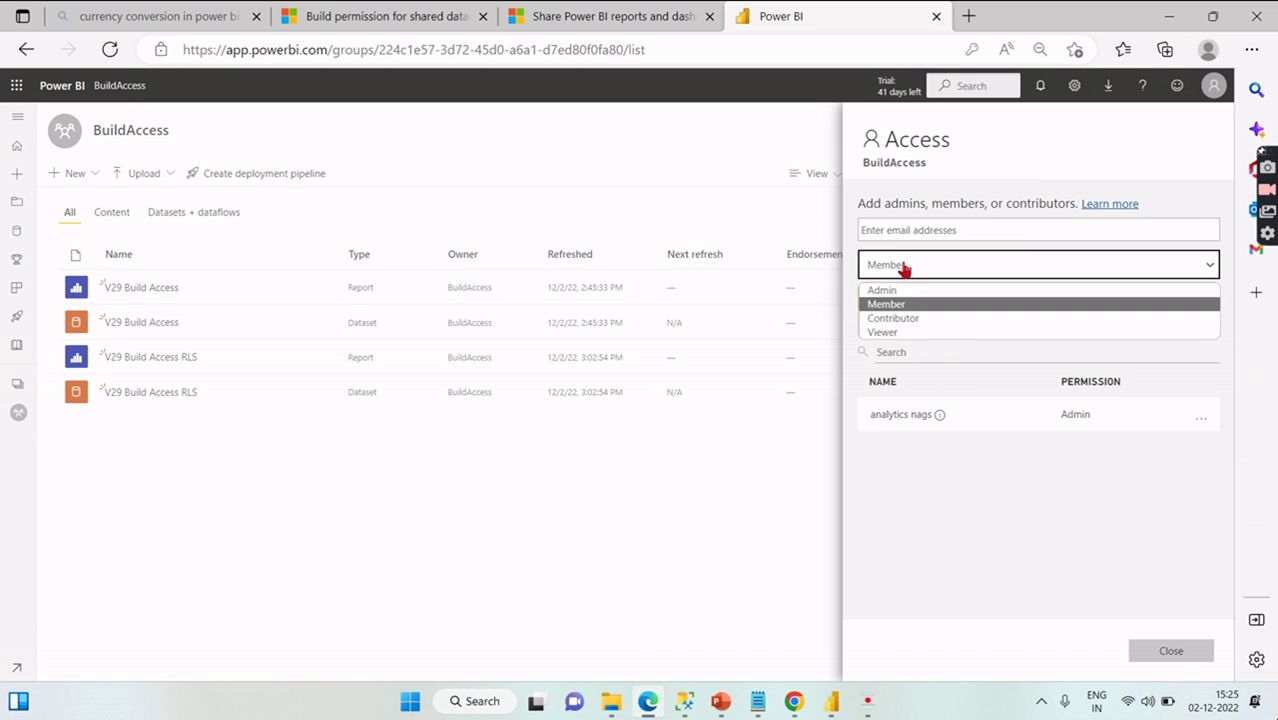
click(896, 319)
click(917, 225)
text(mz)
key(BackSpace)
key(BackSpace)
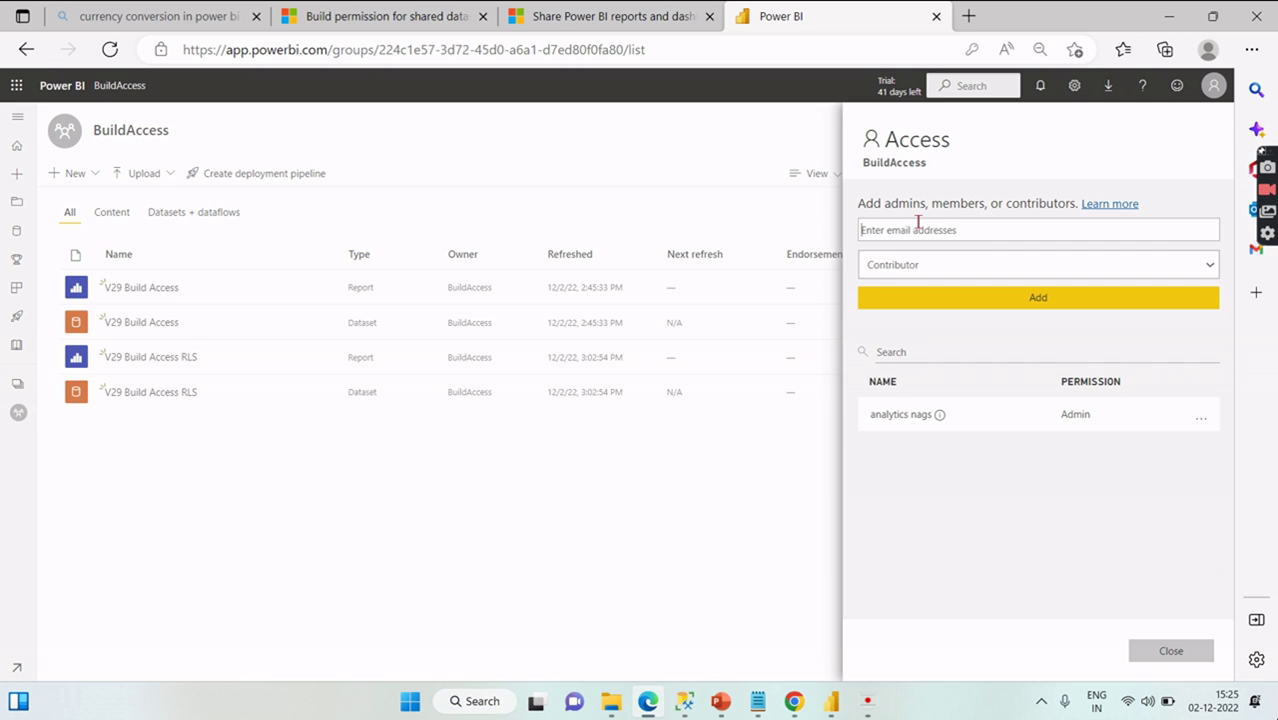
text(mati)
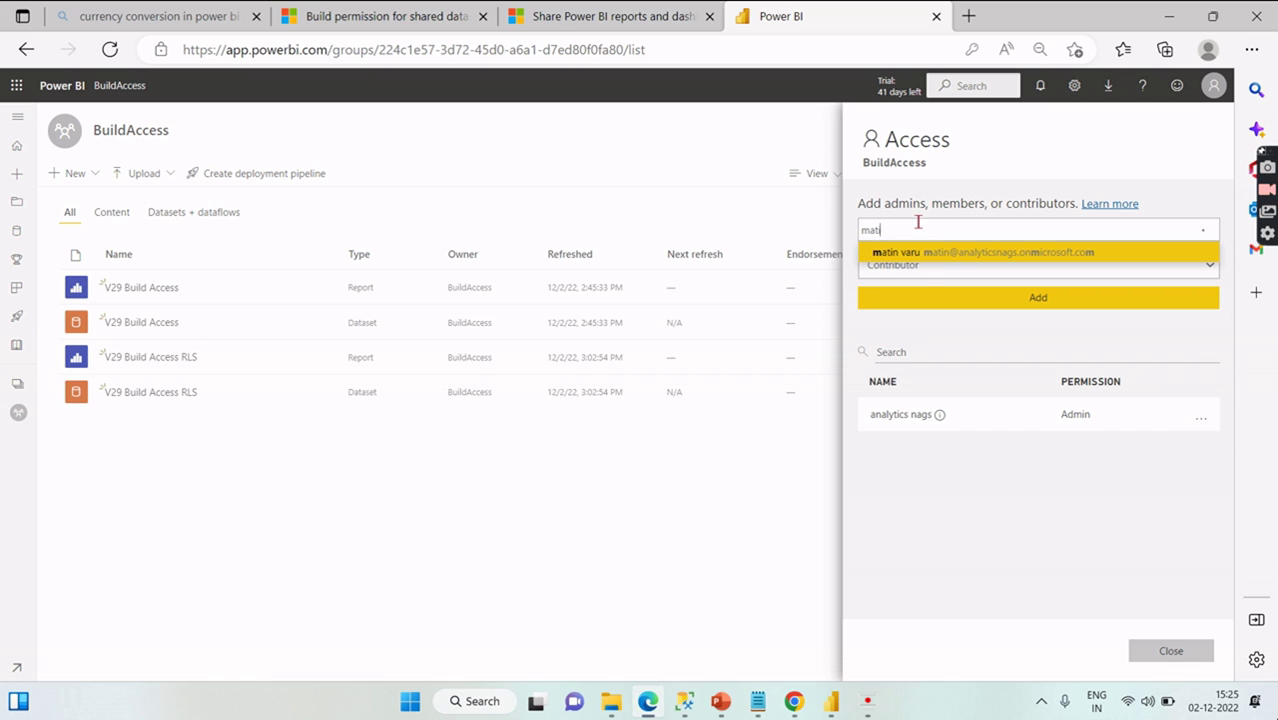
click(964, 251)
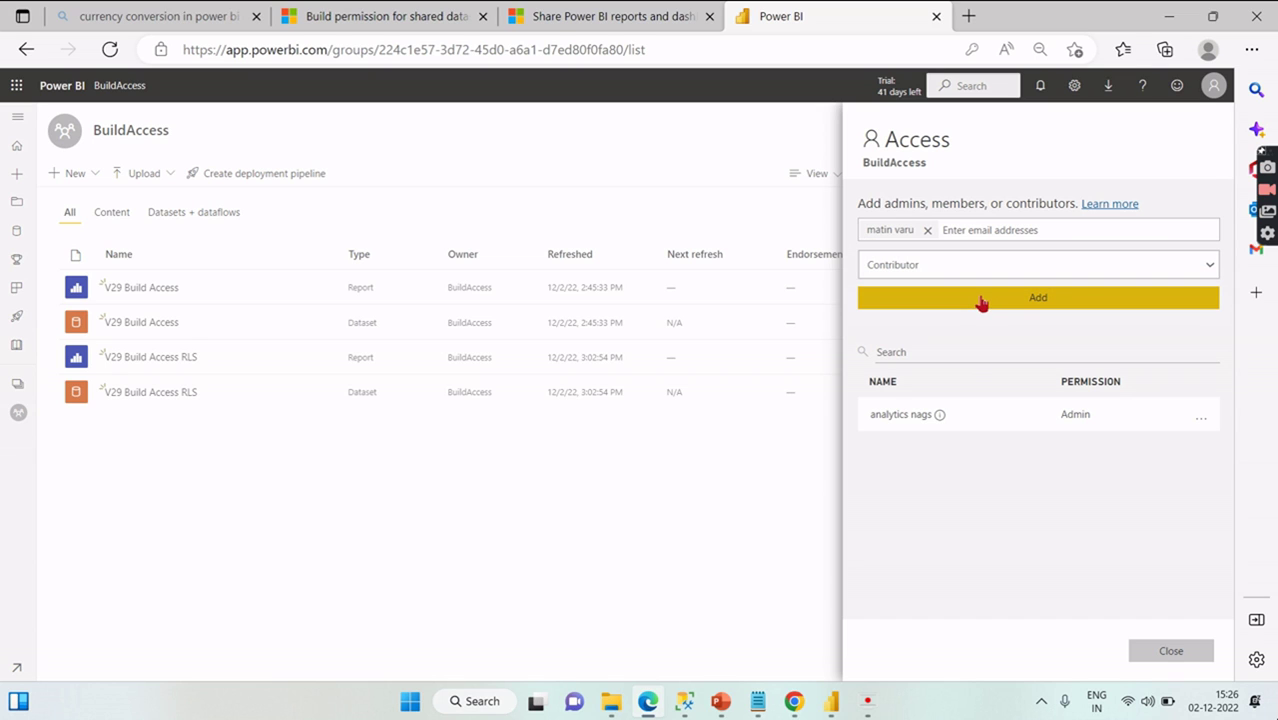
click(928, 231)
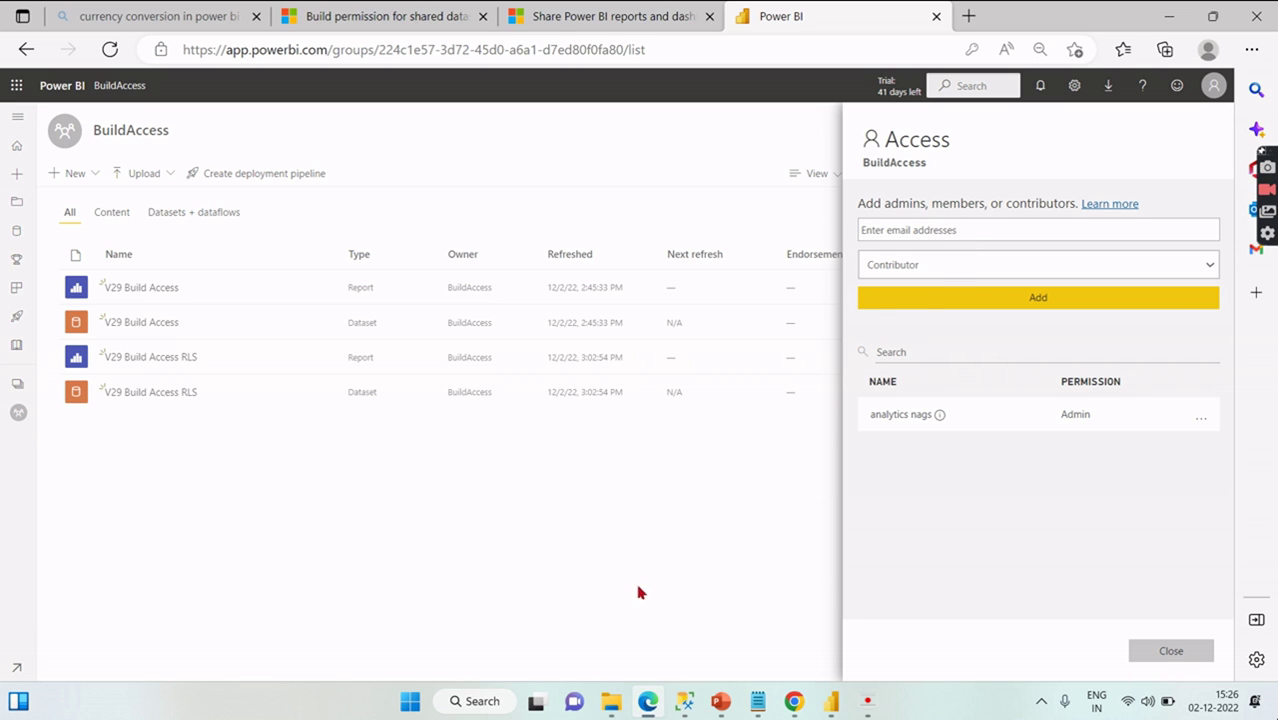
- Switch to PowerPoint to review the "ways to get Build Access" slide, and return to the workspace in Edge
click(795, 701)
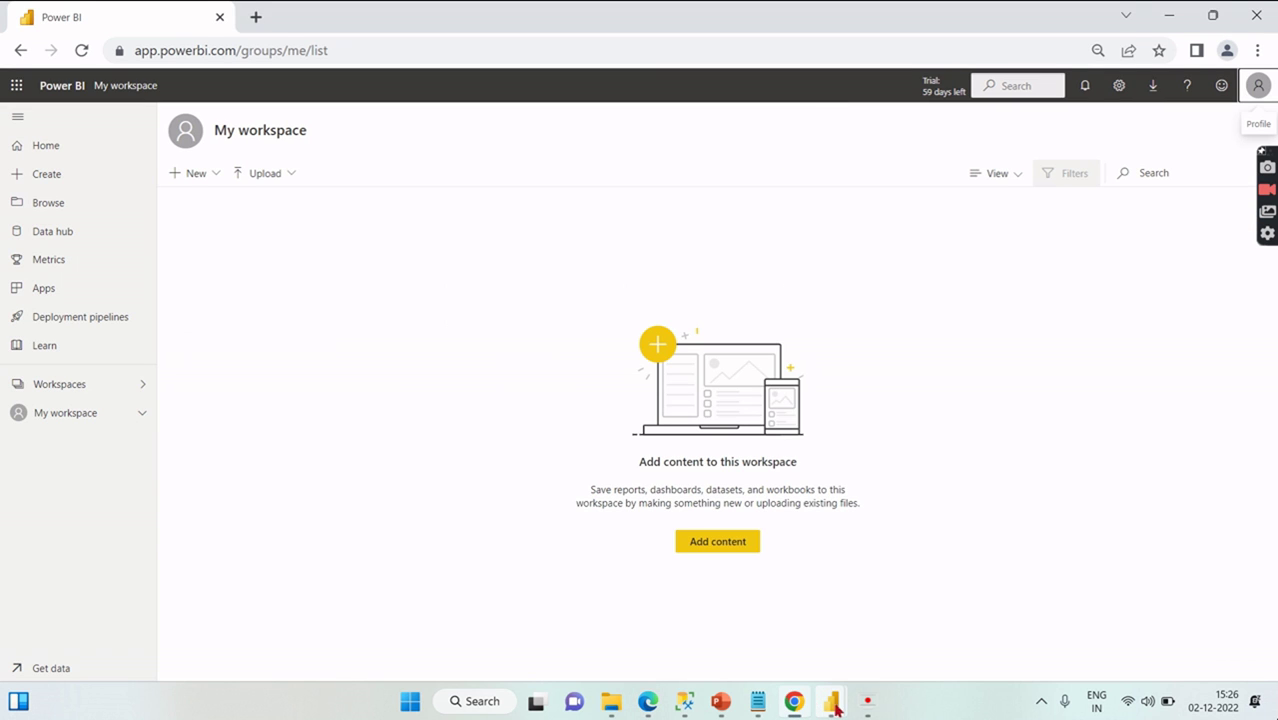
click(737, 690)
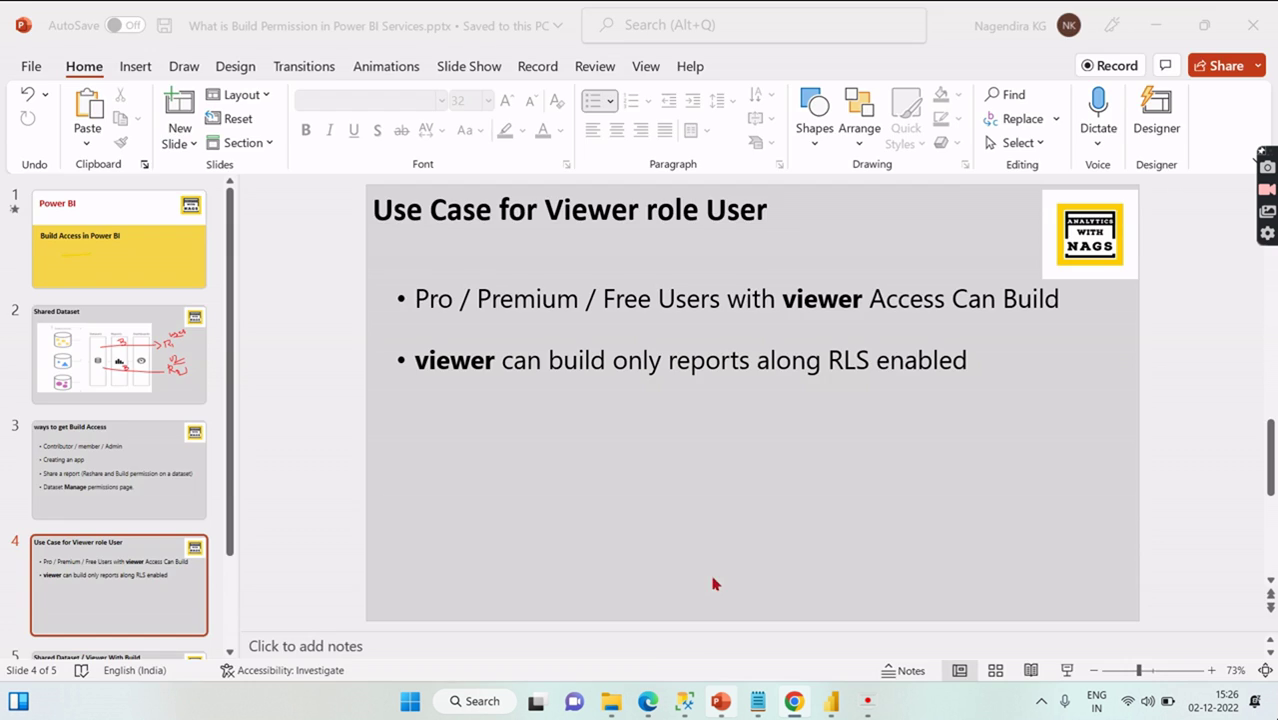
click(106, 485)
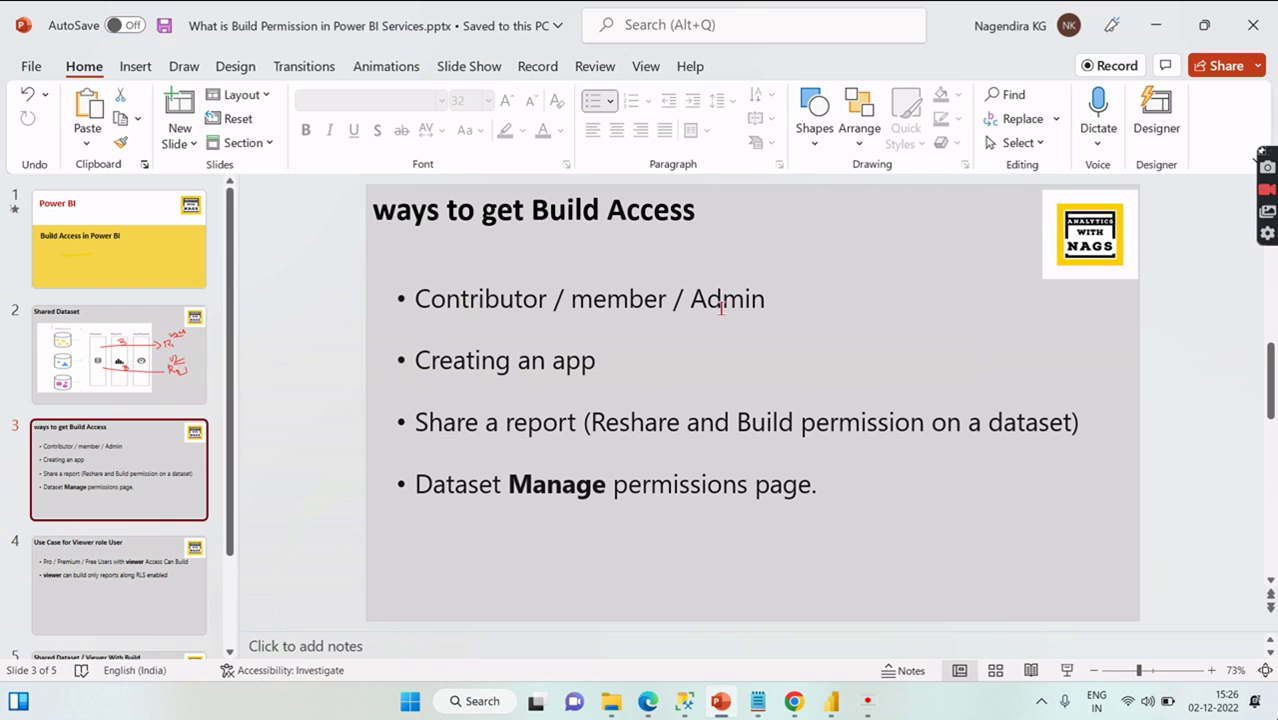
click(1155, 25)
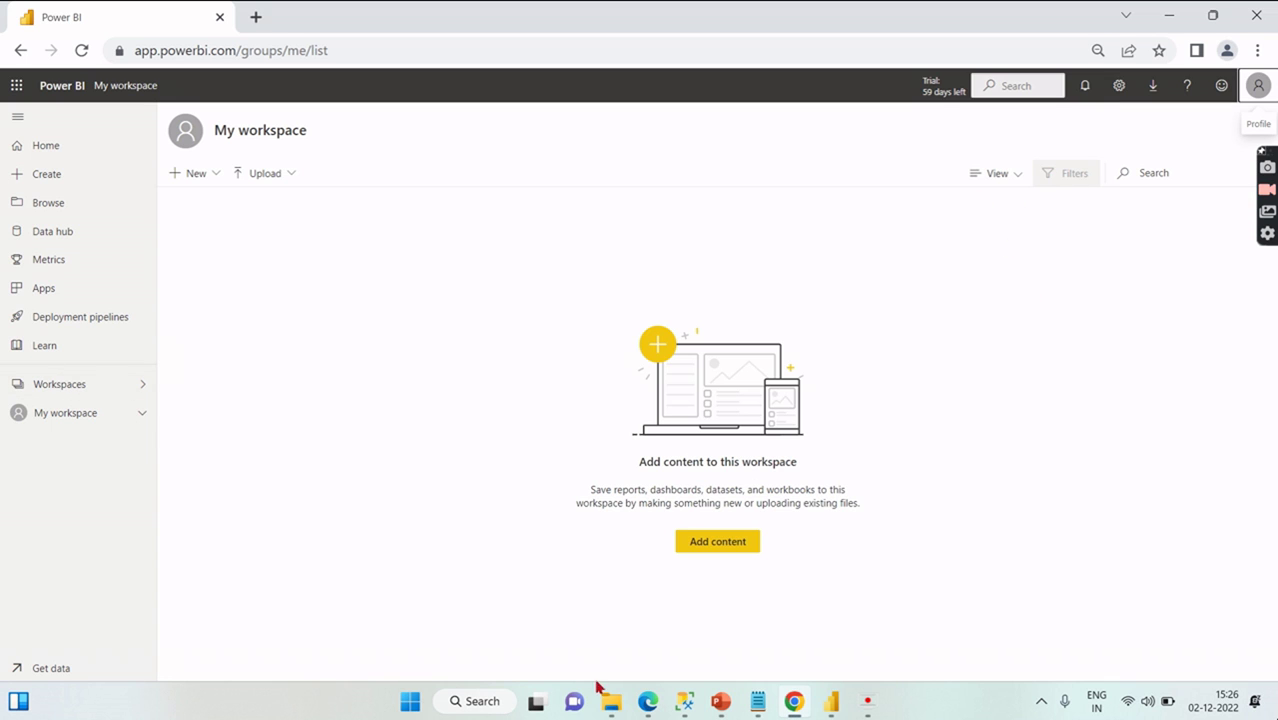
click(648, 701)
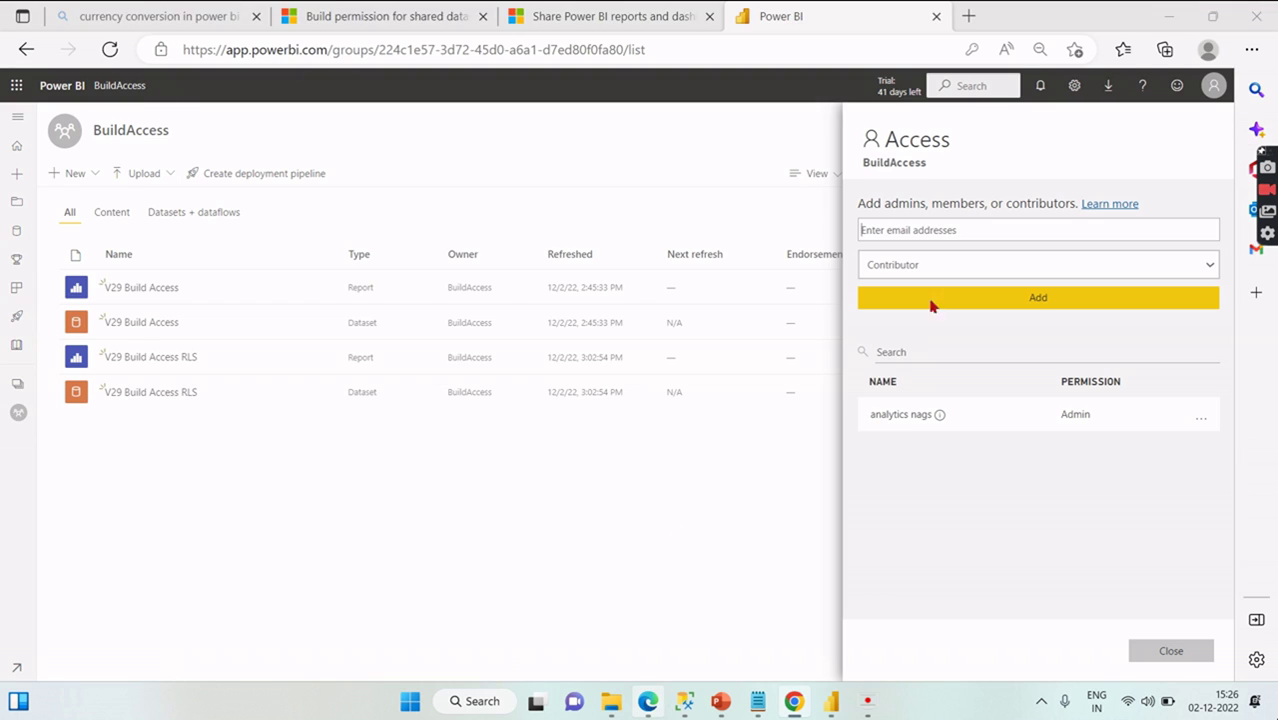
- Add the colleague to the BuildAccess workspace with the Viewer role and close the access settings
click(941, 229)
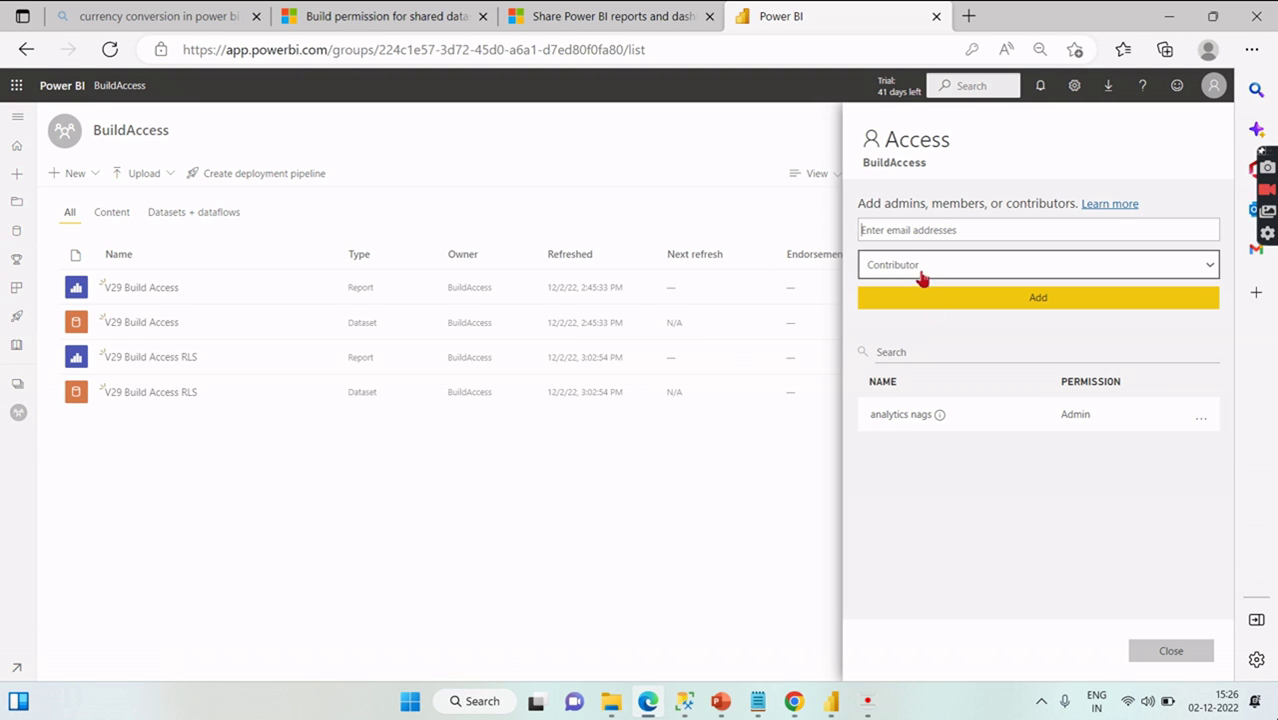
click(408, 435)
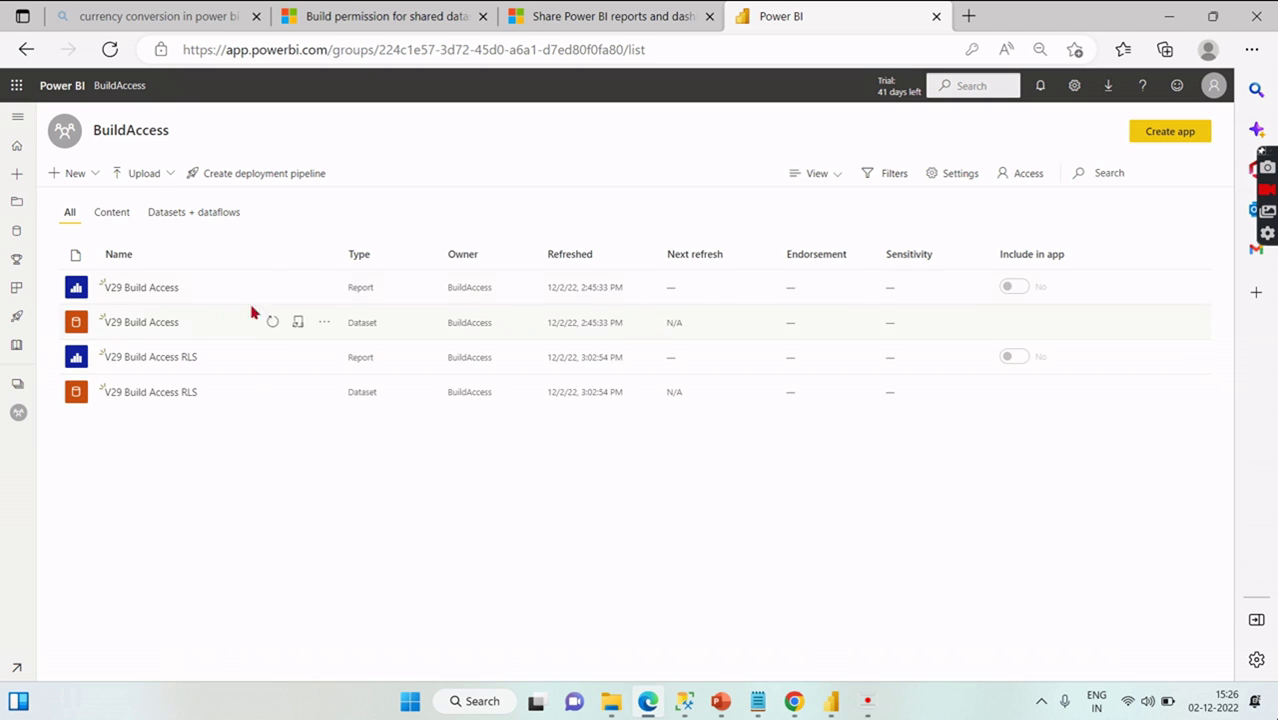
click(1018, 173)
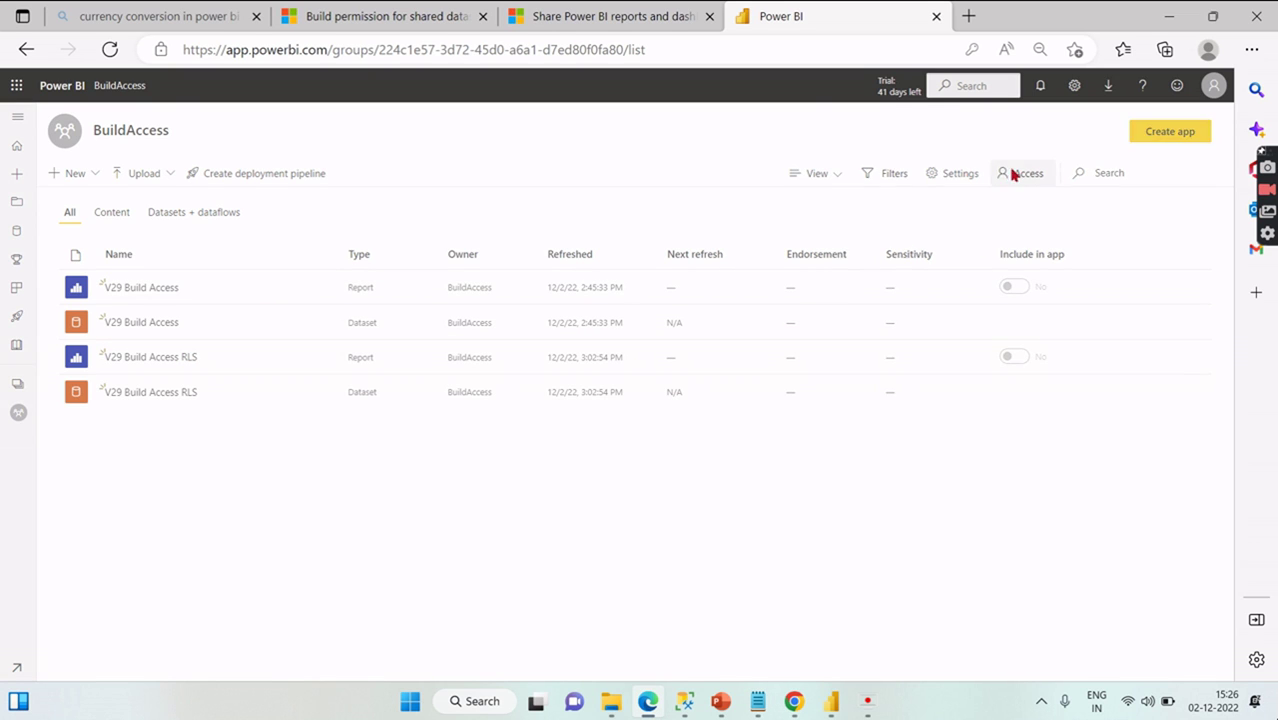
click(946, 264)
click(920, 331)
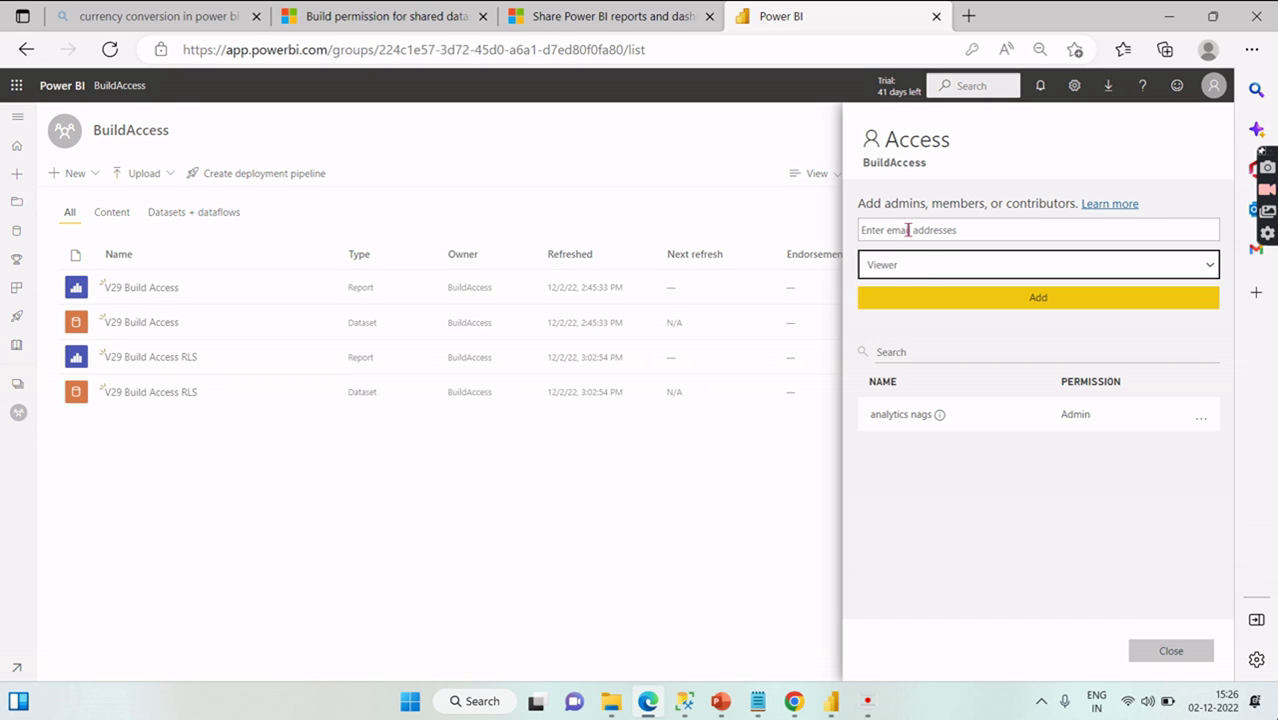
click(907, 221)
text(mat)
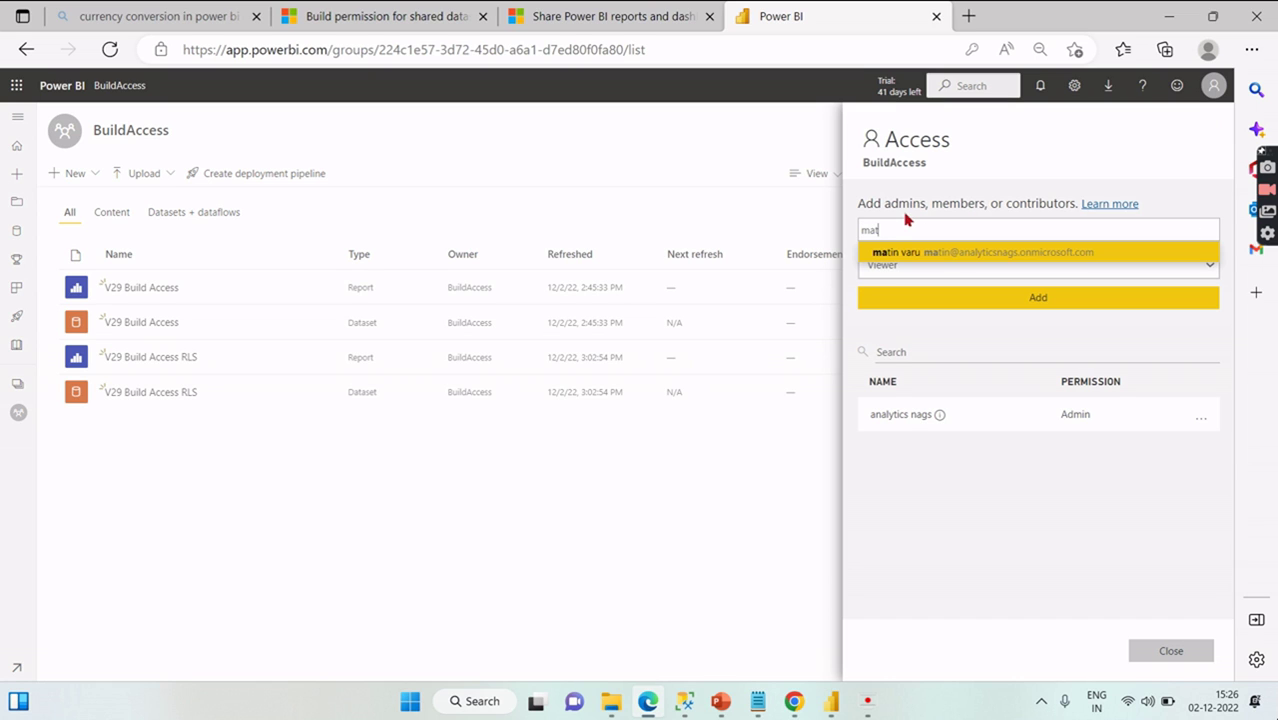
click(940, 253)
click(932, 300)
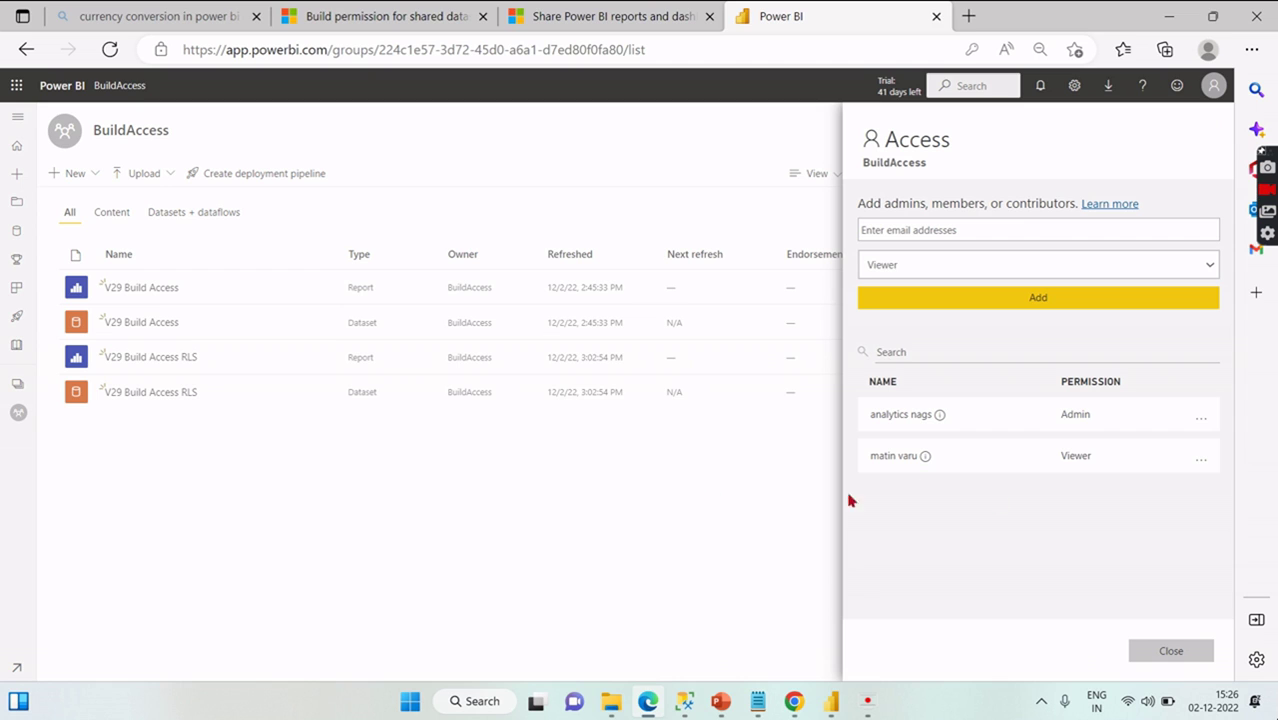
click(1182, 652)
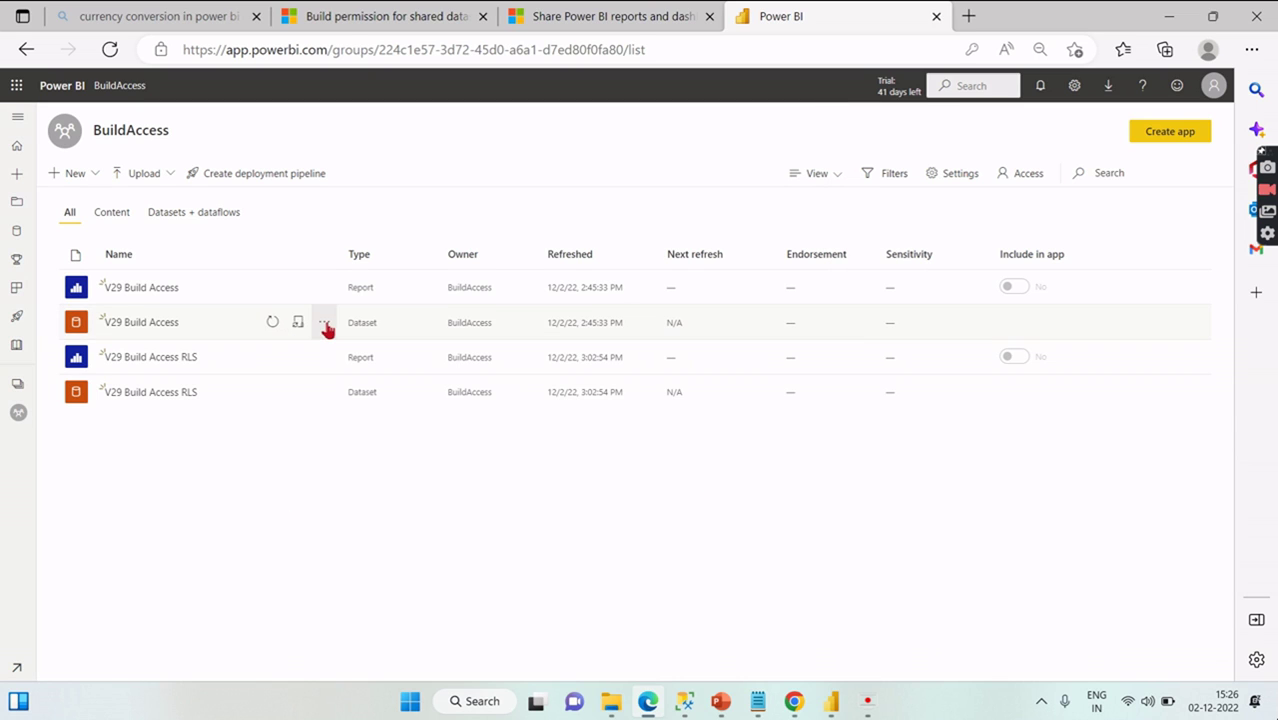
- Check the colleague's permissions on the V29 Build Access dataset and return to the BuildAccess workspace
click(324, 322)
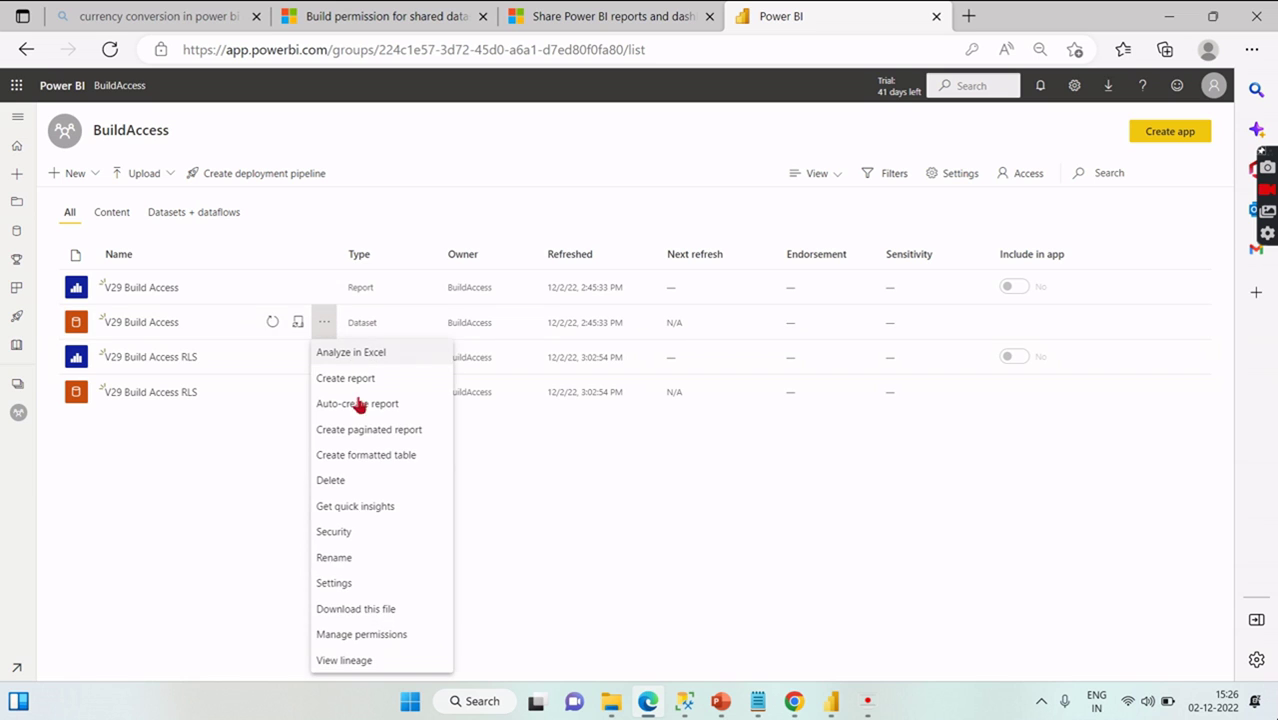
click(359, 638)
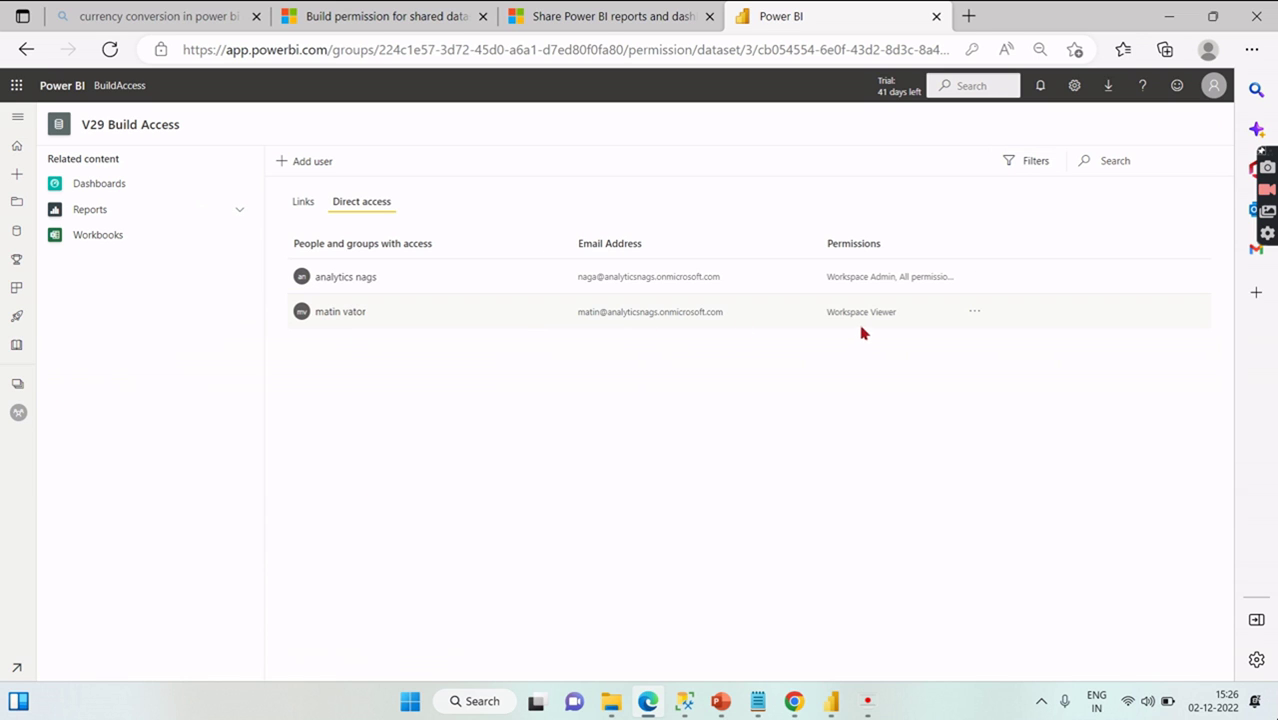
click(120, 86)
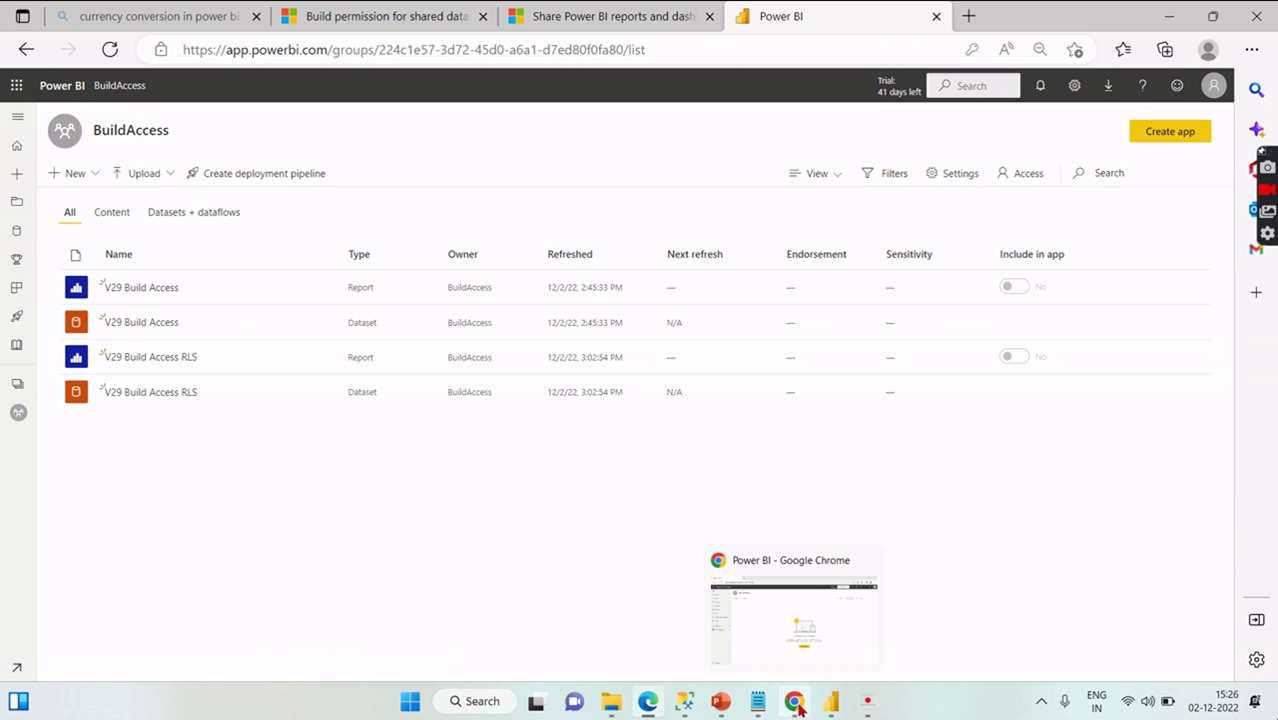
- Switch to the untitled report in Power BI Desktop and check which account is signed in
mouse_move(829, 707)
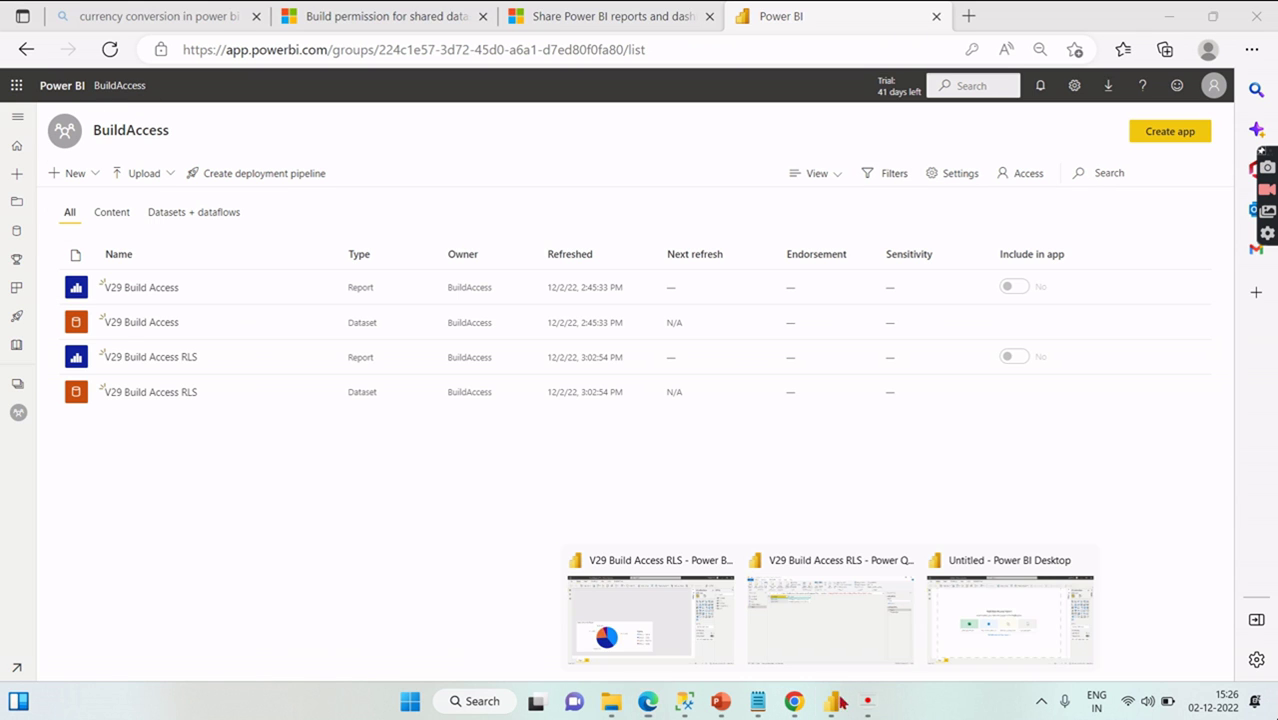
click(1000, 566)
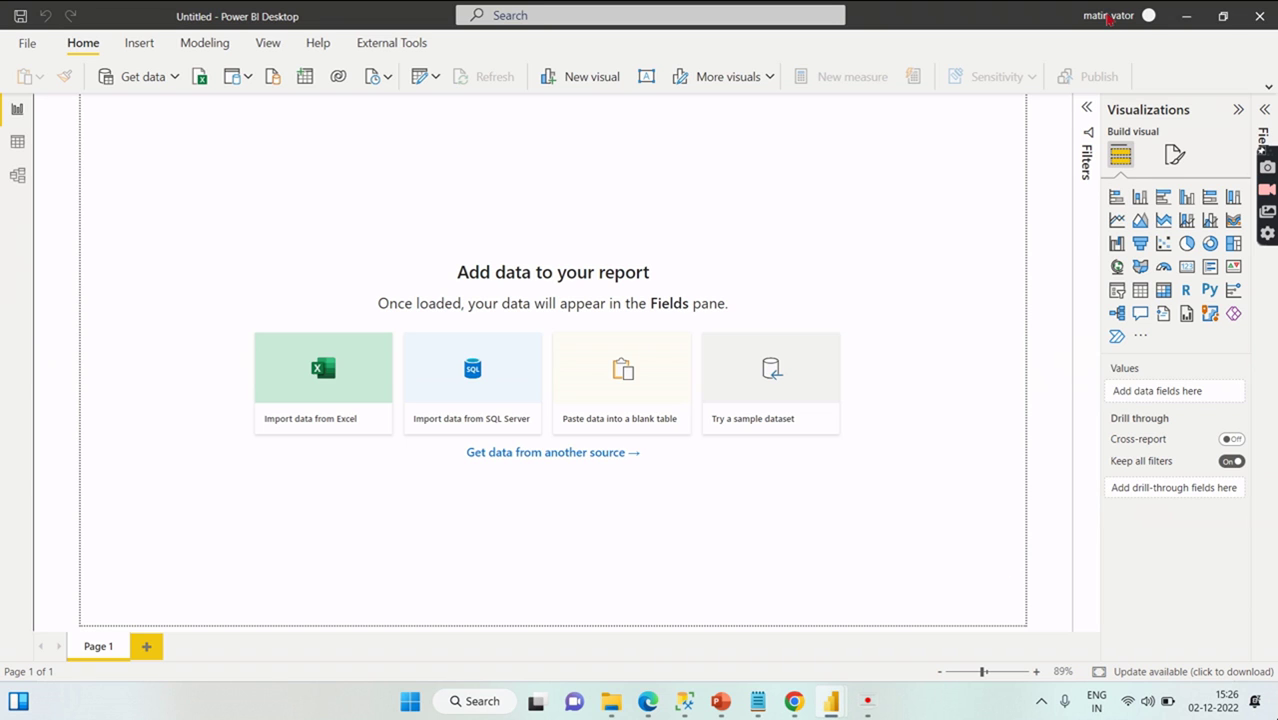
click(1110, 16)
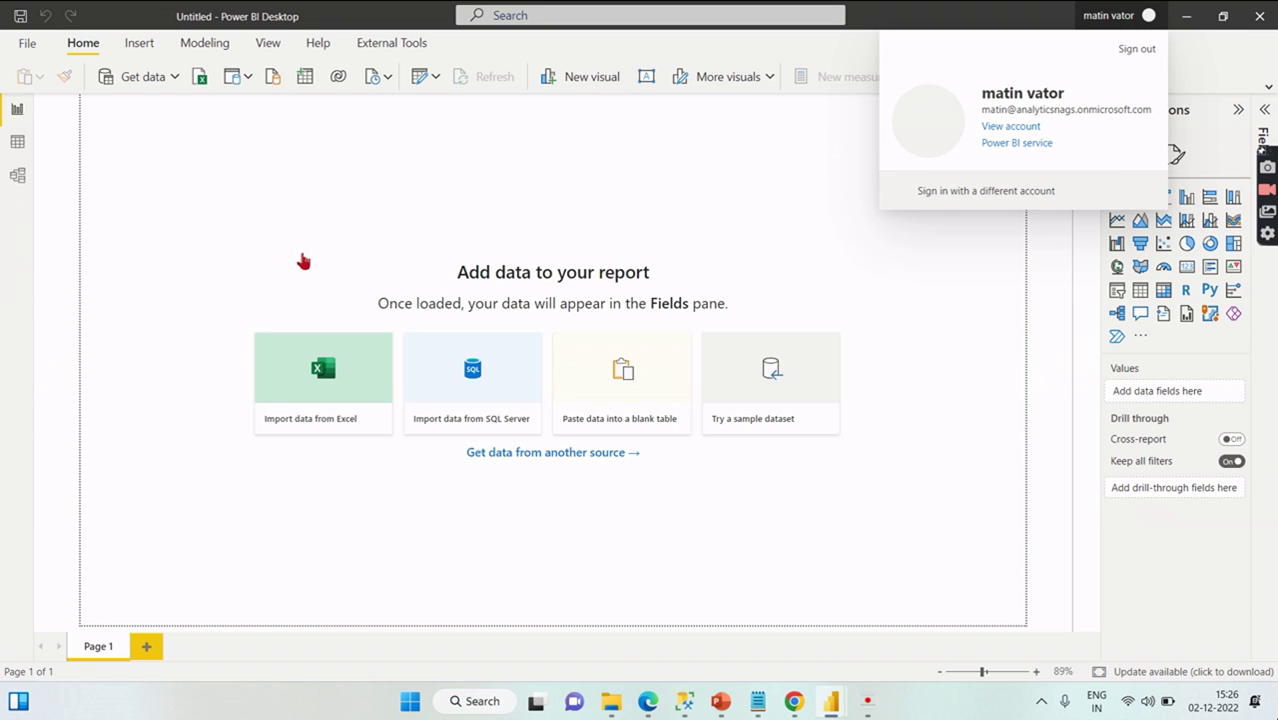
click(205, 154)
- Browse the available Power BI datasets in the Data hub for those from the BuildAccess workspace, and close it without connecting
click(176, 77)
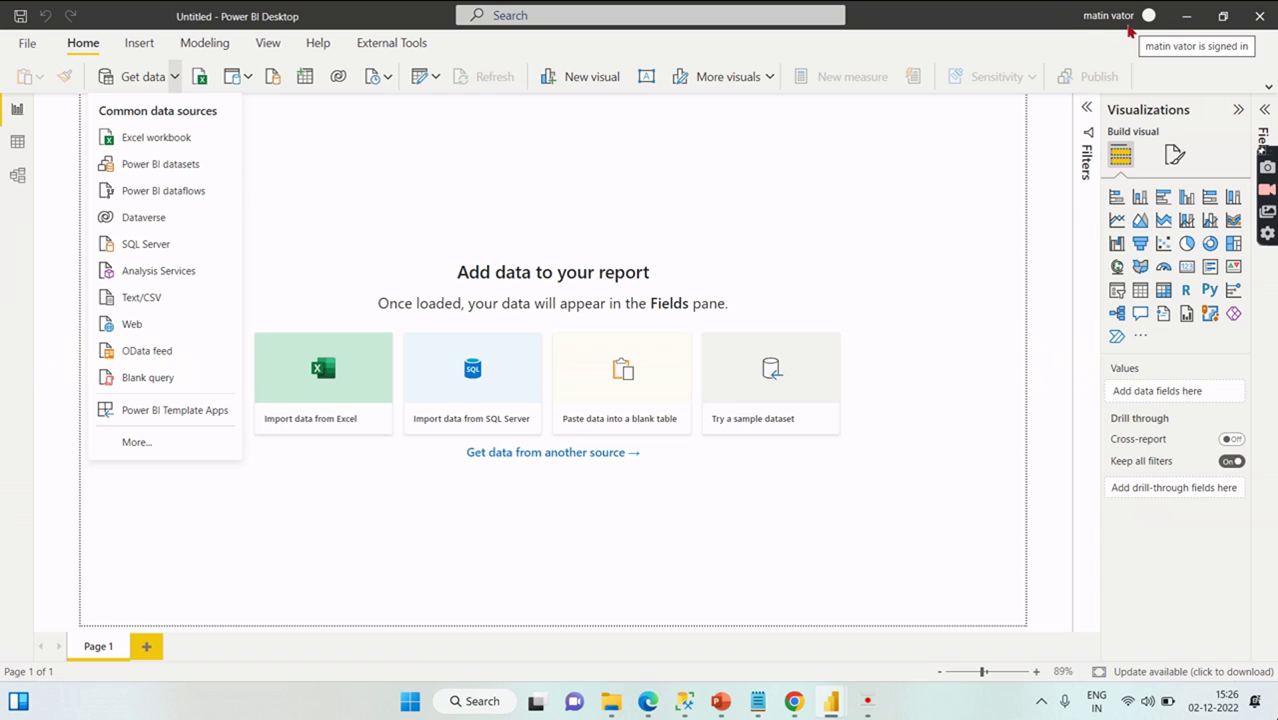
click(197, 168)
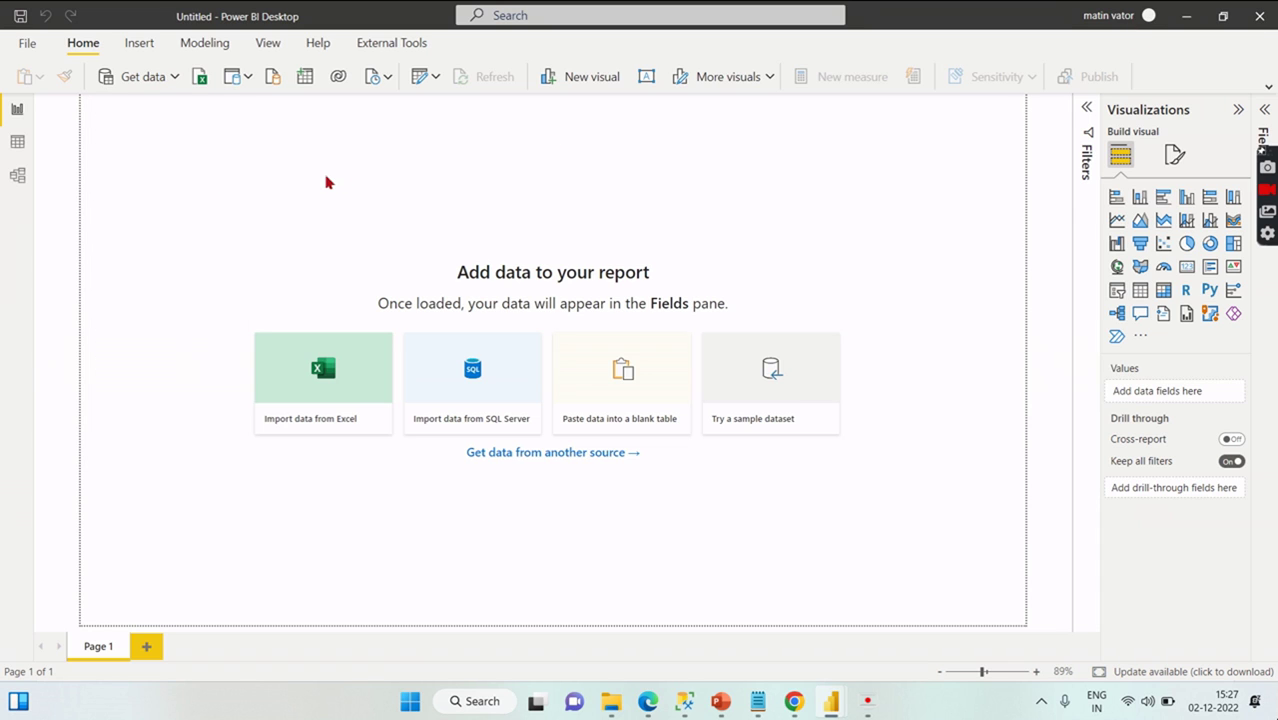
scroll(390, 318, down, 2)
scroll(340, 340, up, 2)
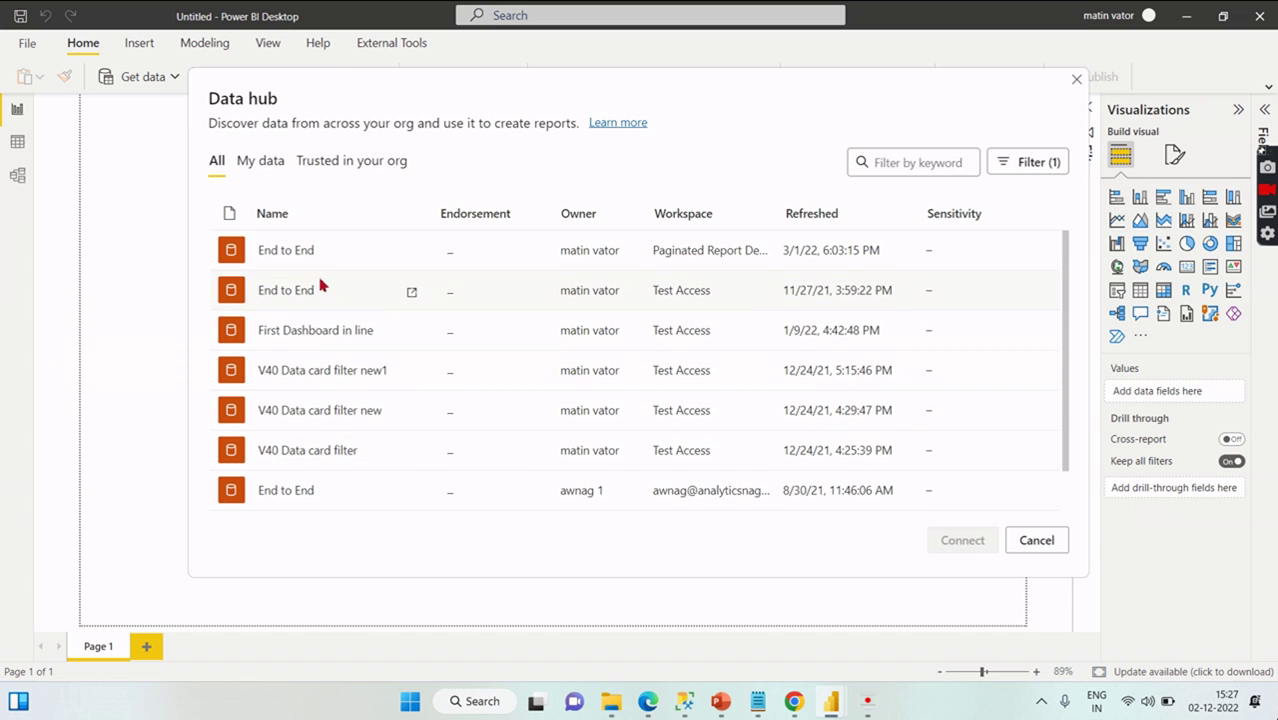
scroll(370, 320, down, 1)
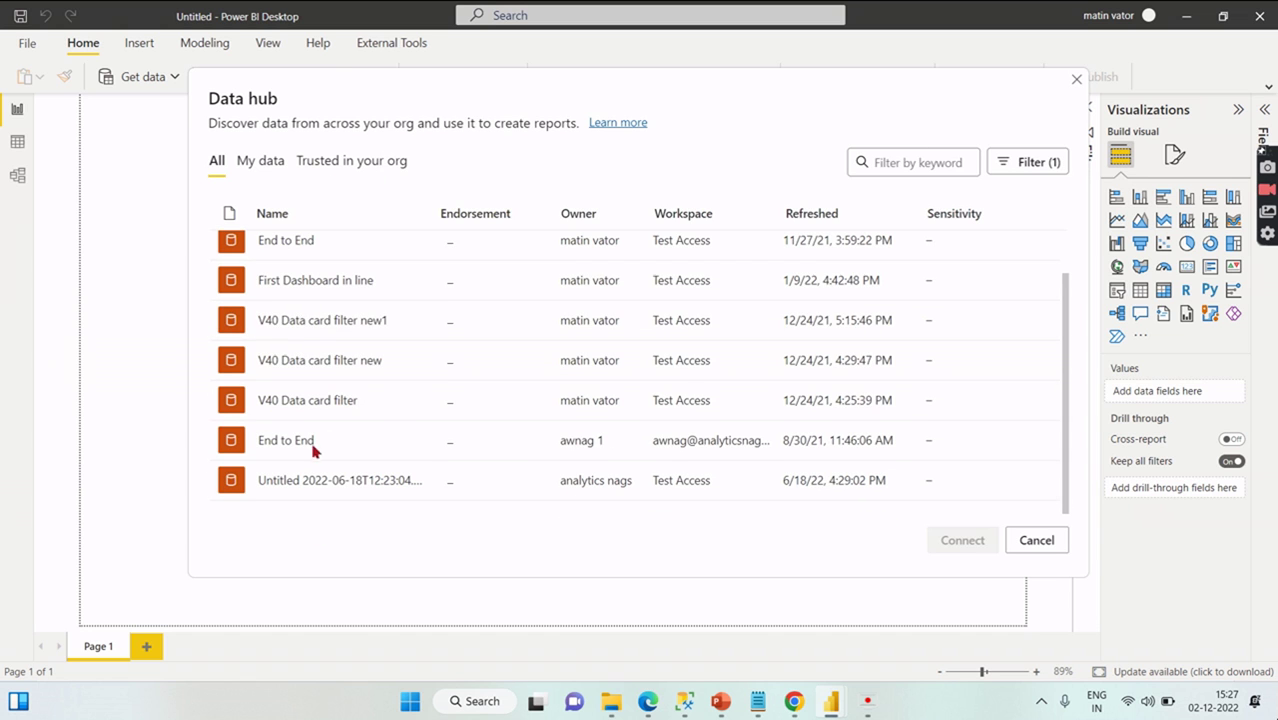
scroll(613, 251, up, 2)
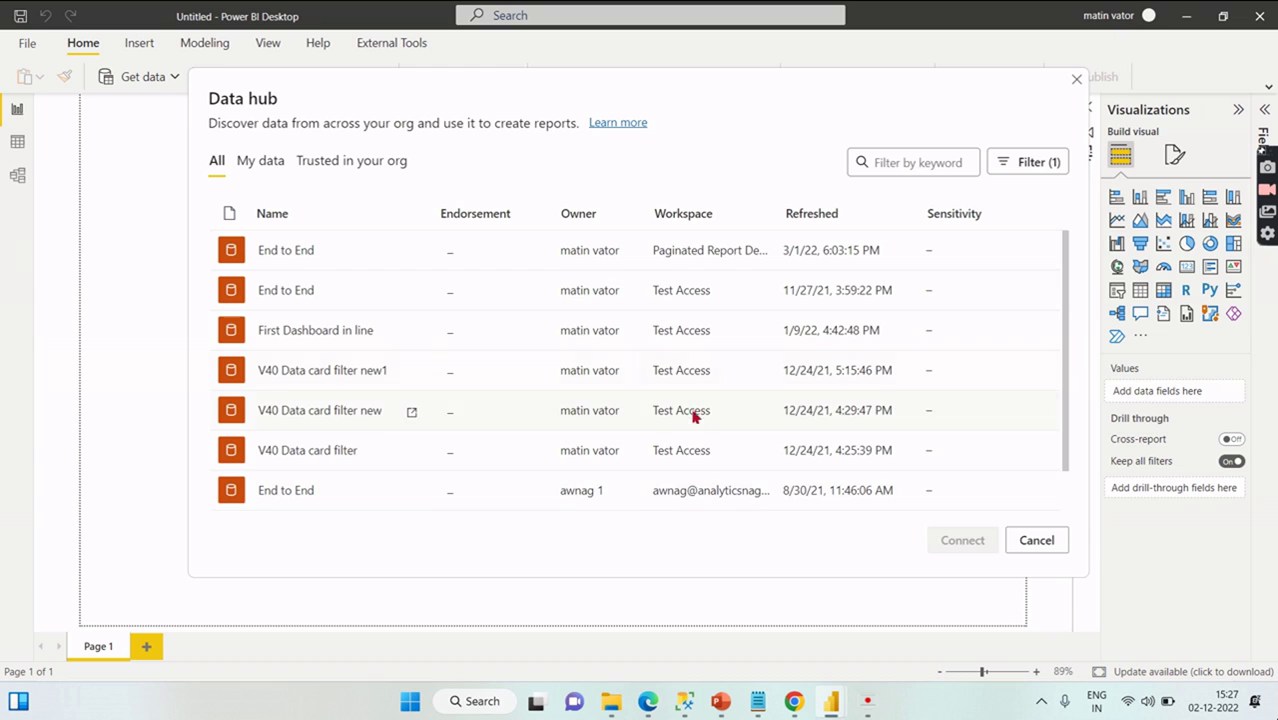
scroll(680, 400, down, 1)
scroll(673, 465, up, 1)
click(1040, 545)
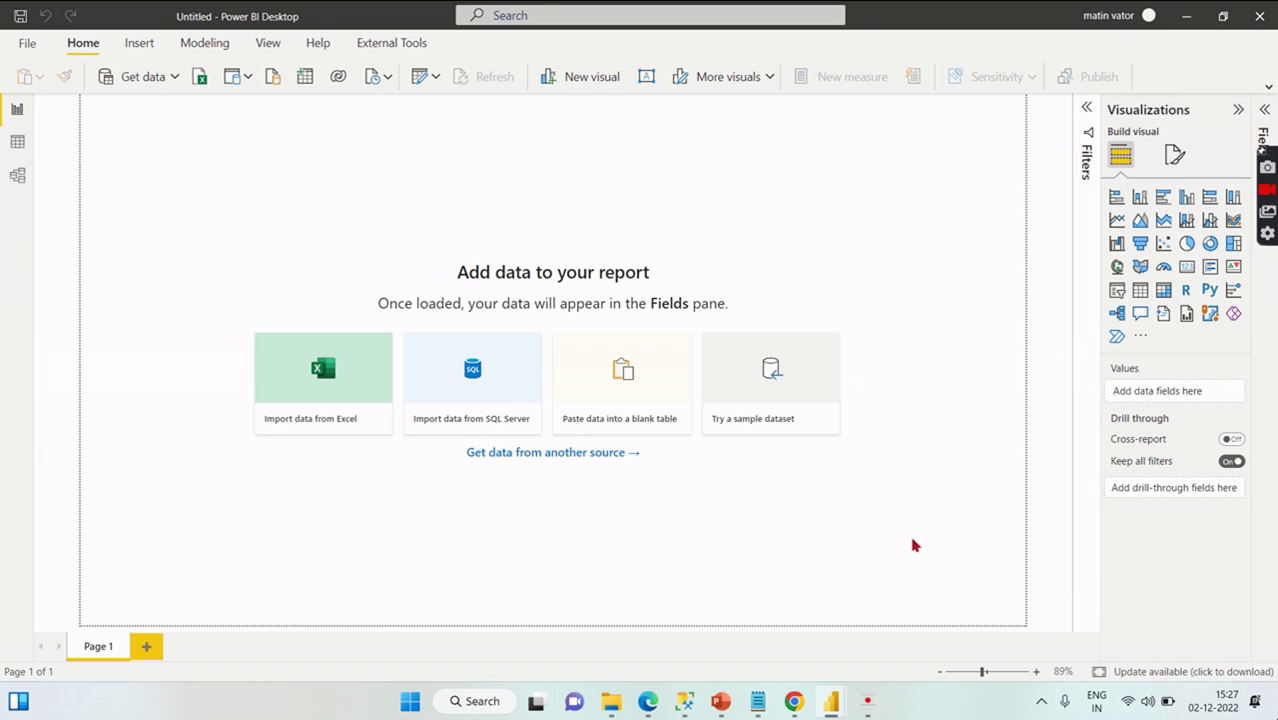
- Review the PowerPoint slide on ways to get Build Access and return to the BuildAccess workspace in the browser
key(alt+Tab)
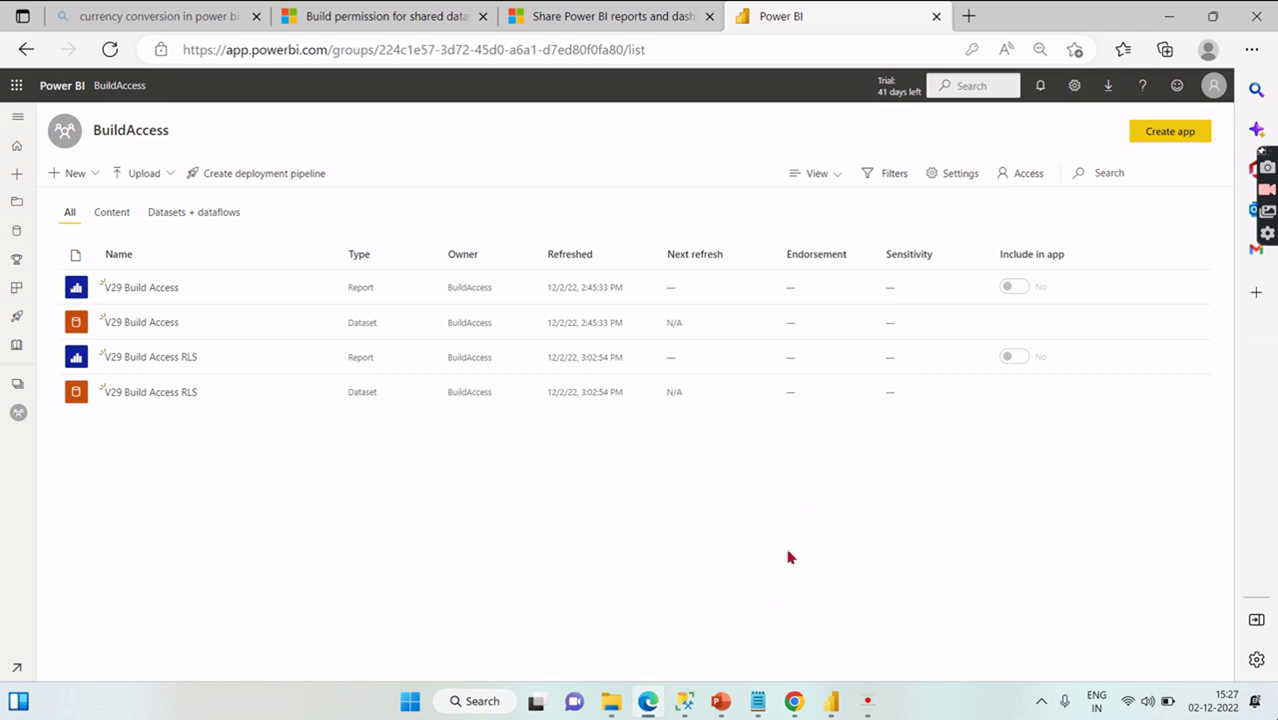
mouse_move(761, 705)
click(722, 704)
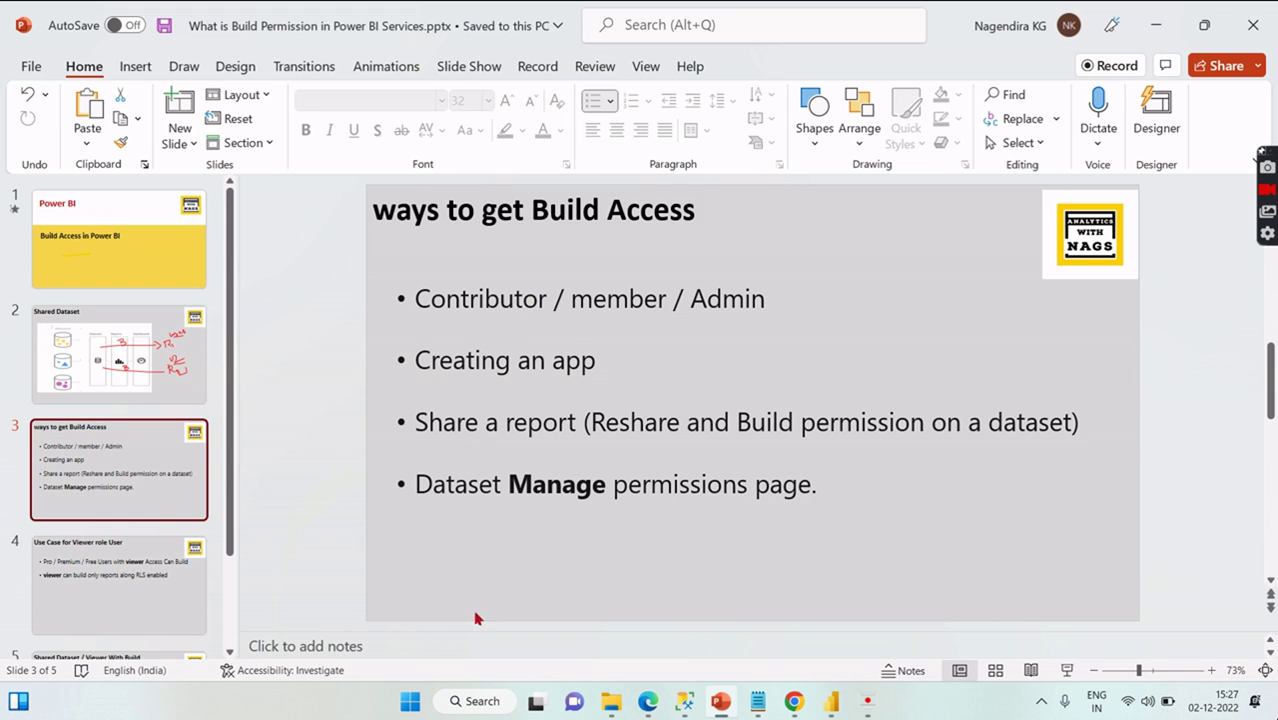
click(1153, 20)
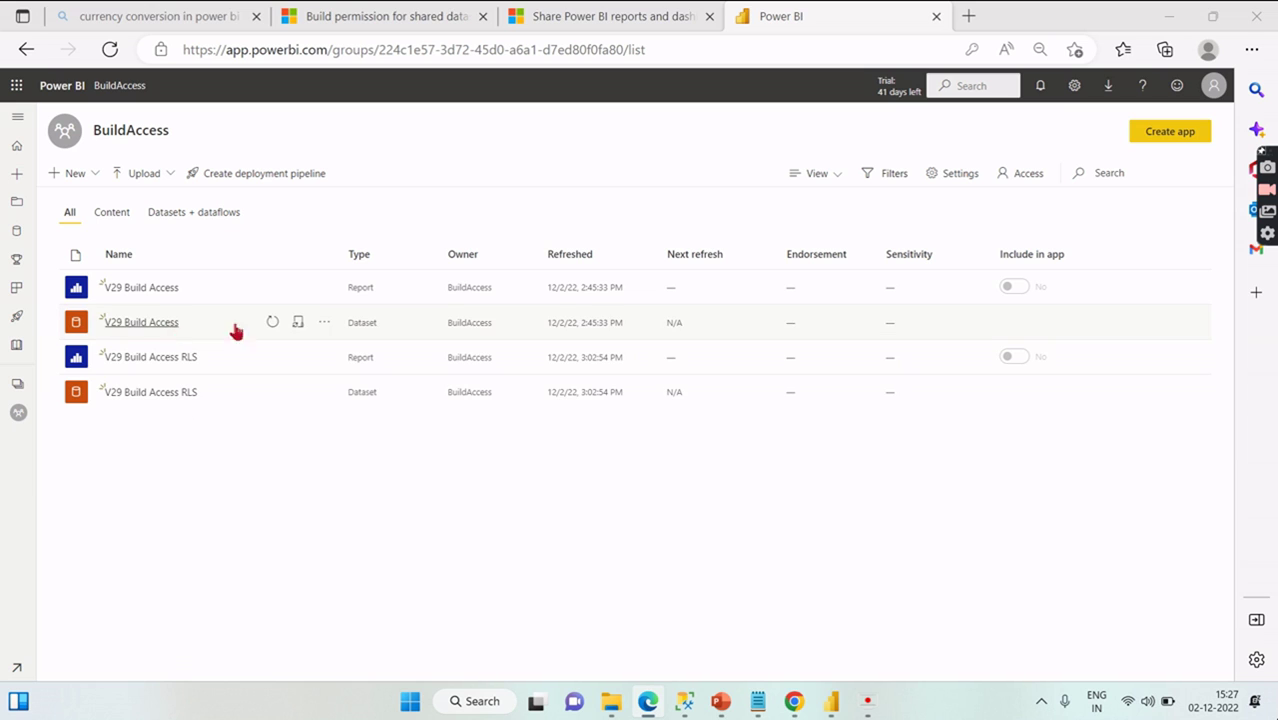
- Grant the colleague with the Viewer role Build permission on the V29 Build Access dataset
click(326, 322)
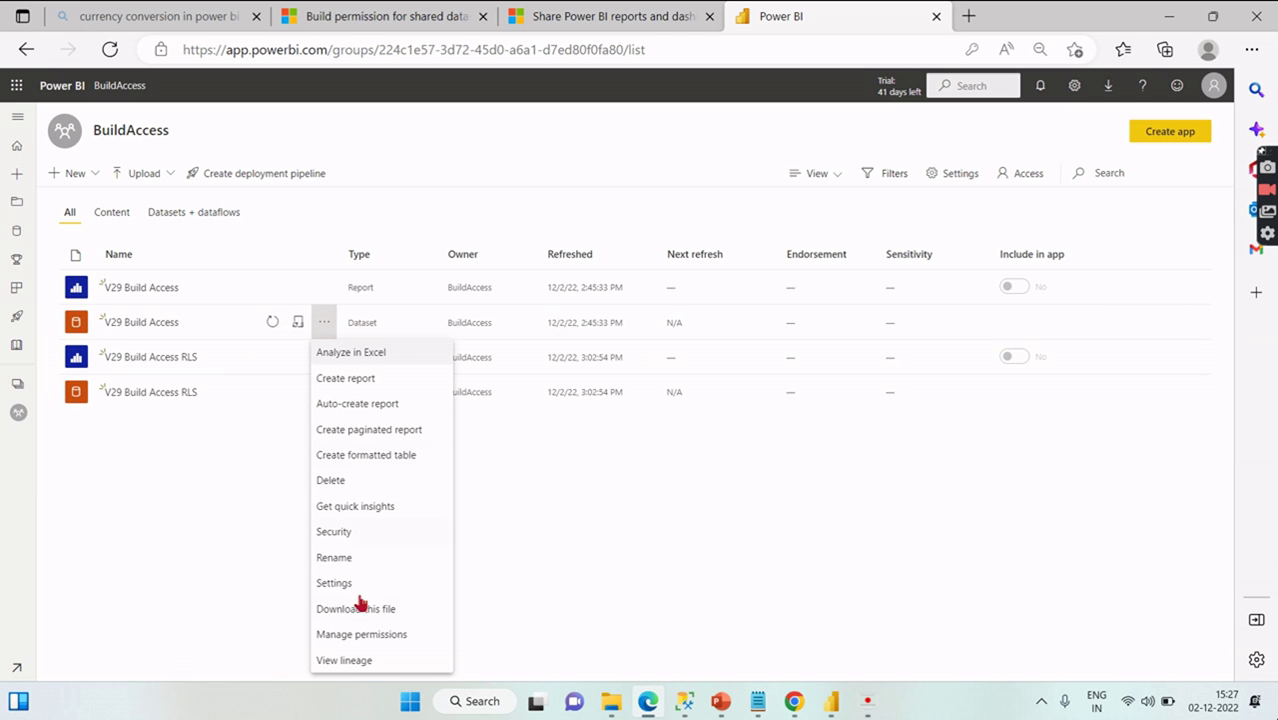
click(358, 635)
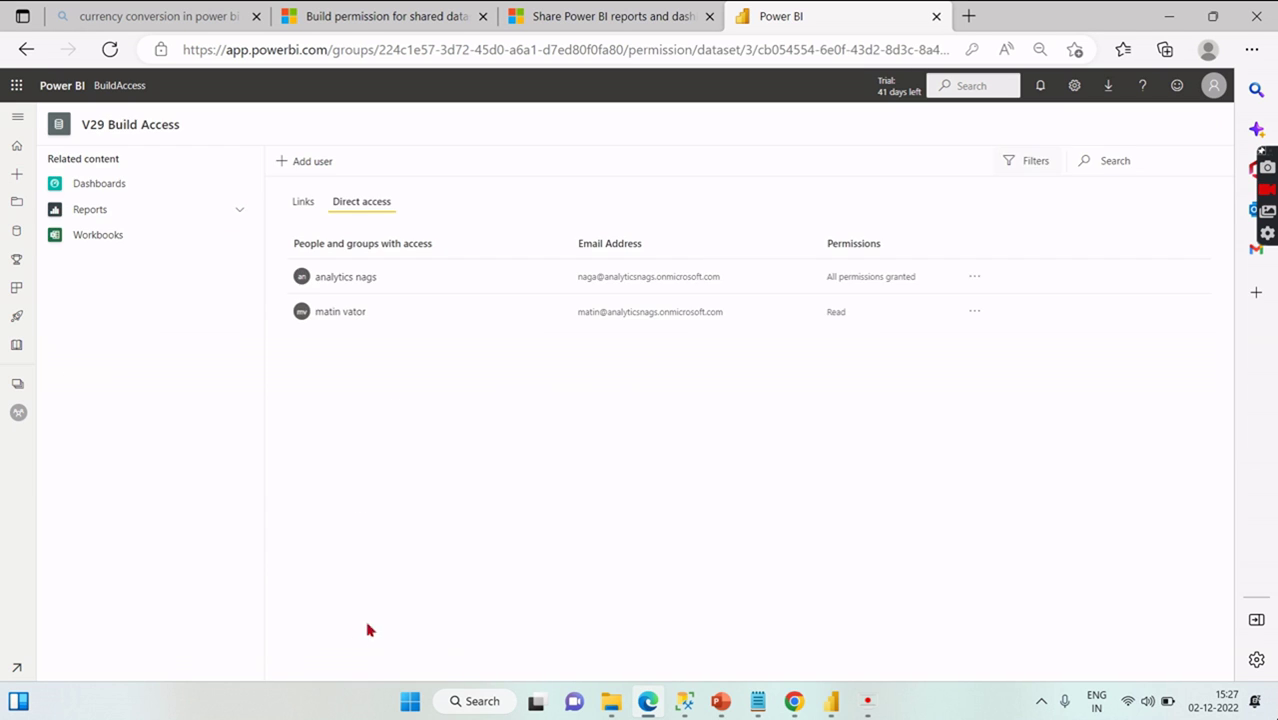
click(974, 312)
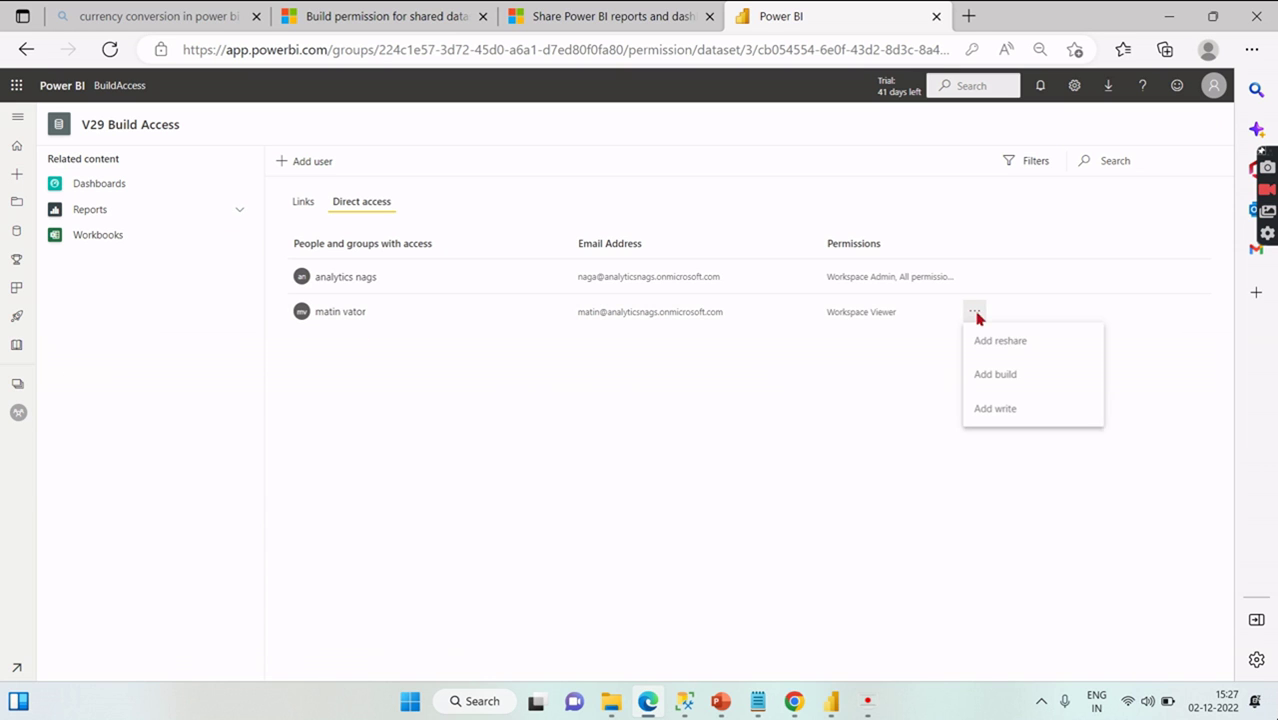
click(1012, 377)
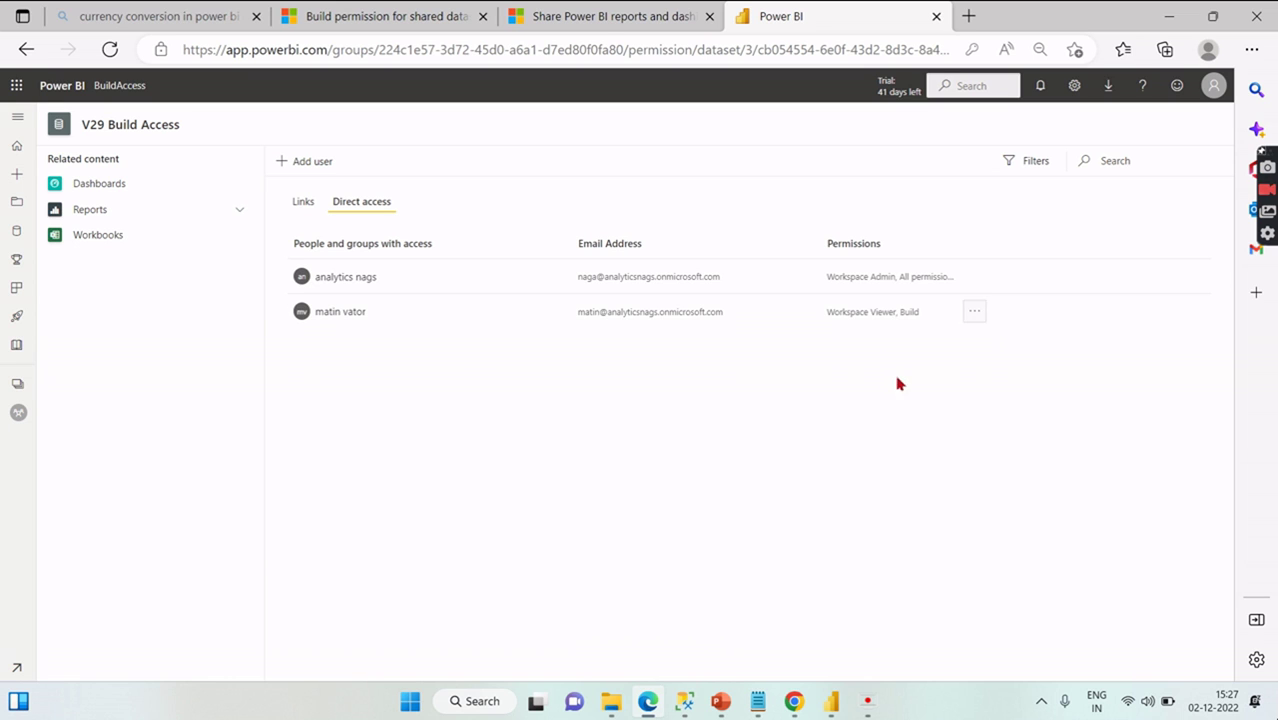
- Switch to the untitled report in Power BI Desktop and connect it to the V29 Build Access dataset from the BuildAccess workspace
click(835, 698)
click(831, 700)
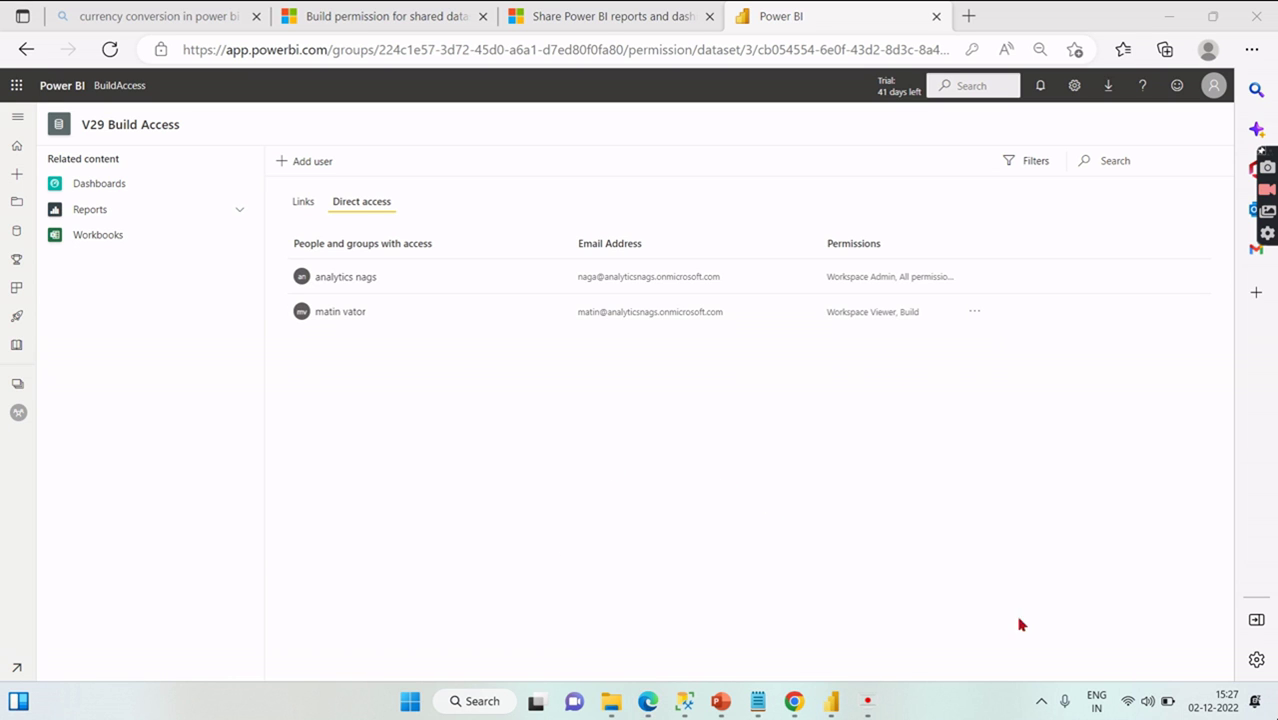
click(1008, 615)
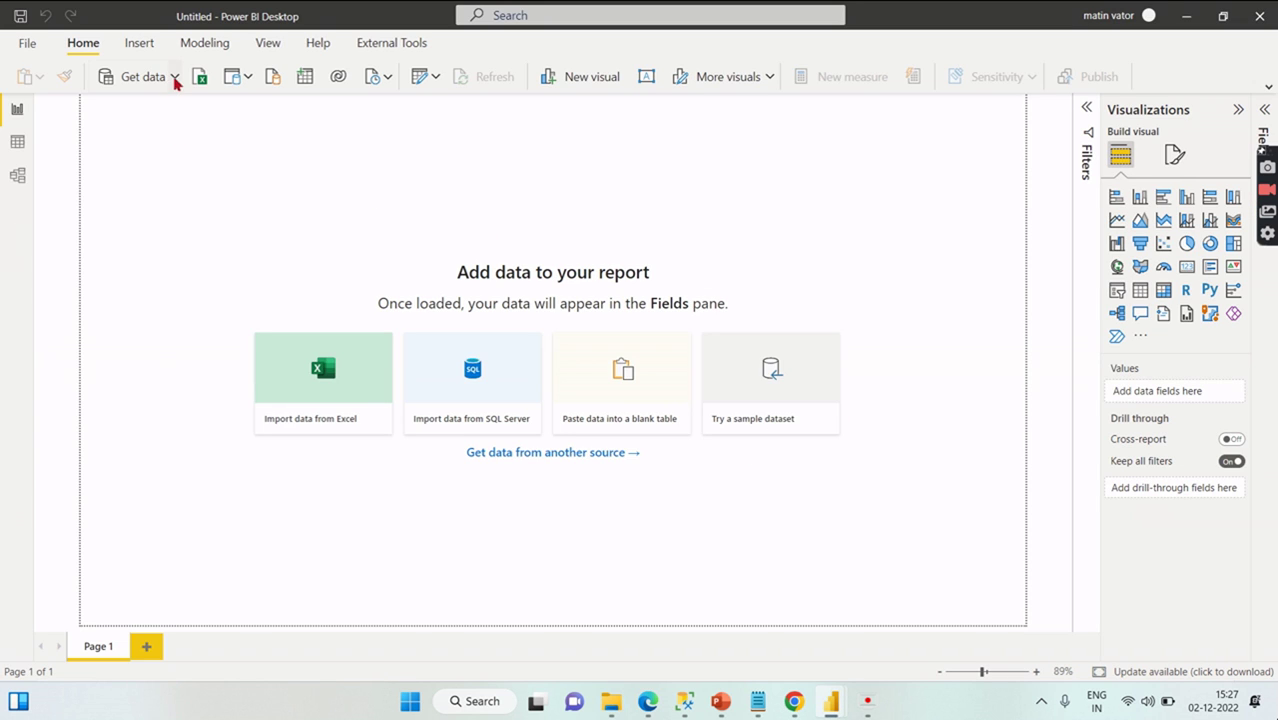
click(174, 82)
click(157, 164)
scroll(349, 490, down, 2)
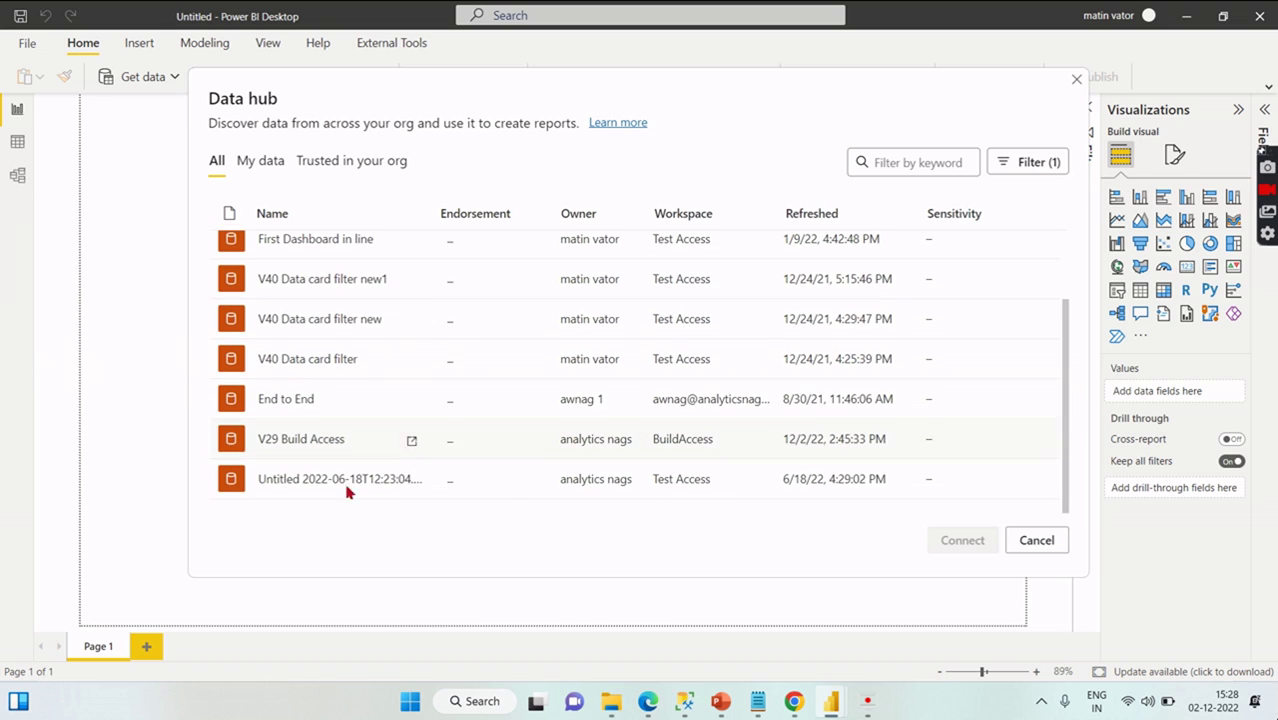
click(262, 446)
click(976, 543)
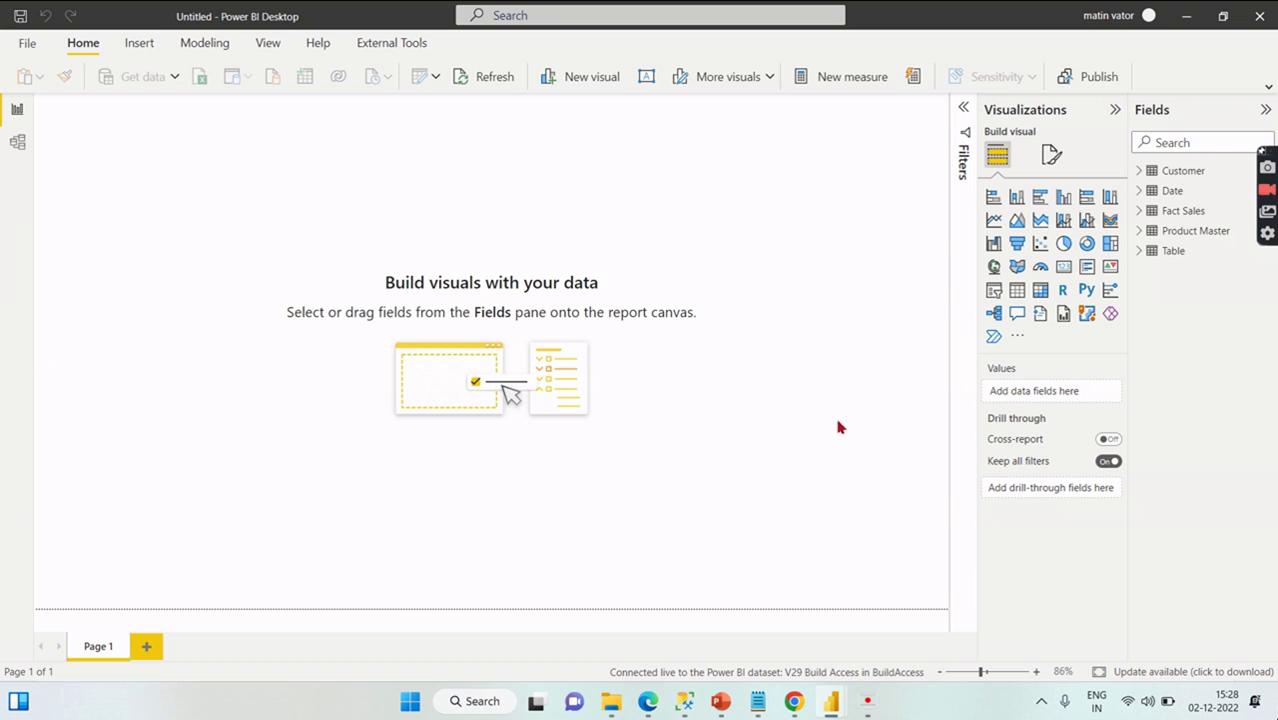
- Switch to the presentation slide on the use case for a Viewer role user
key(alt+Tab)
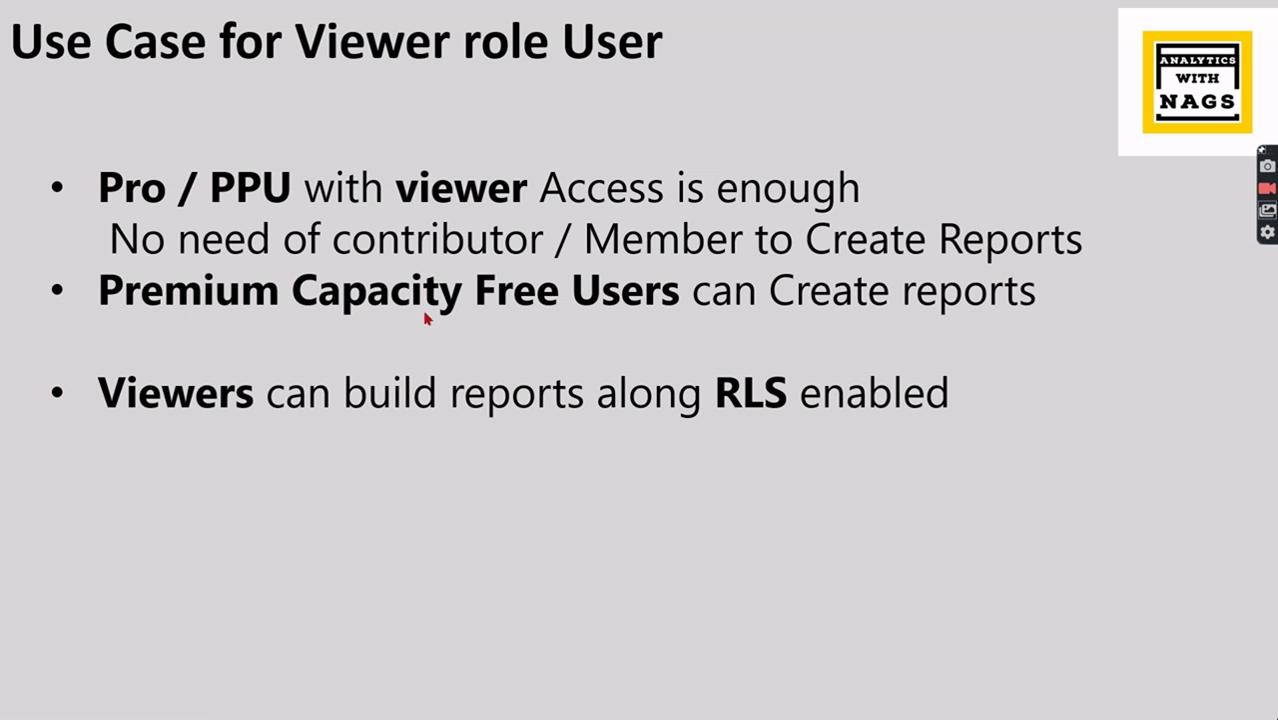